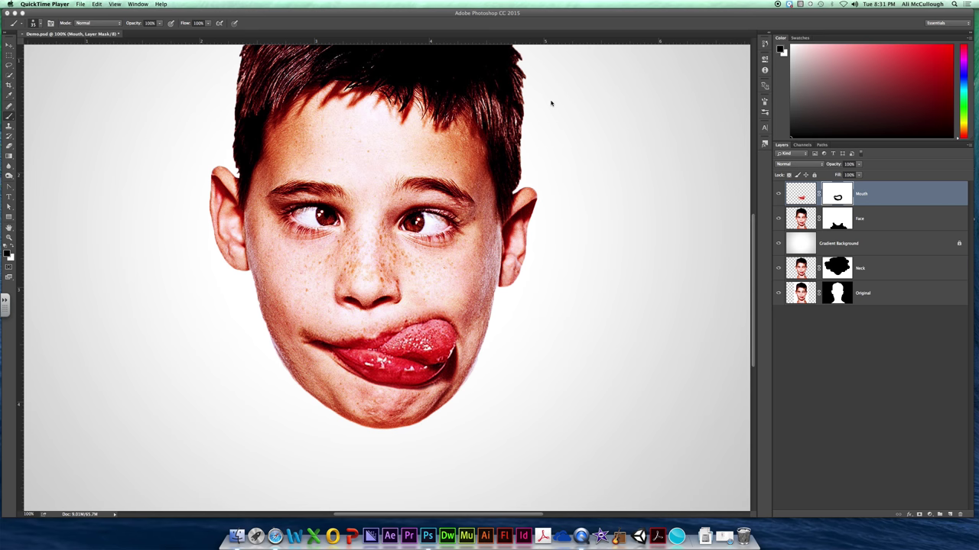
Zoom to 200% on the boy's eyes and tongue and target the Mouth layer's image instead of its mask
{"action": "left_click", "coordinate": [568, 130]}
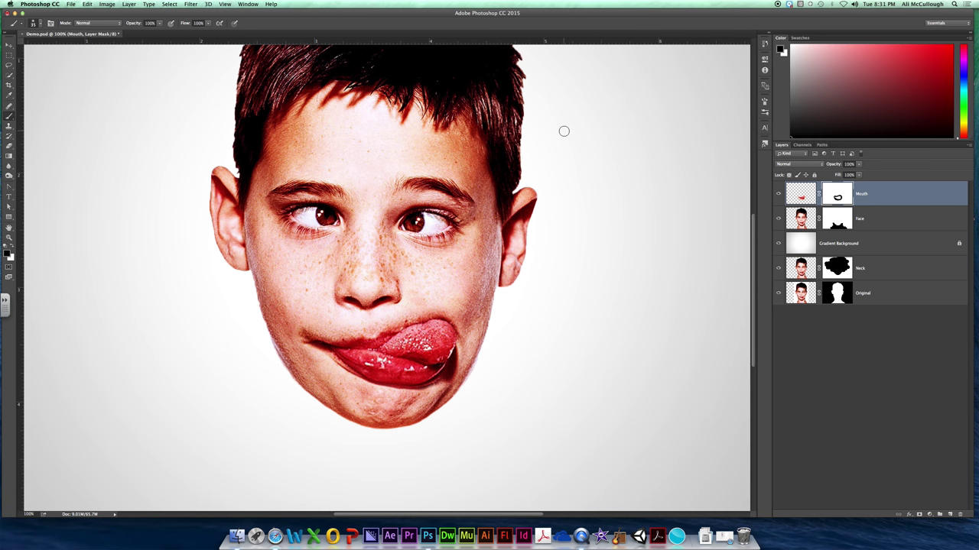
{"action": "key", "text": "super+equal"}
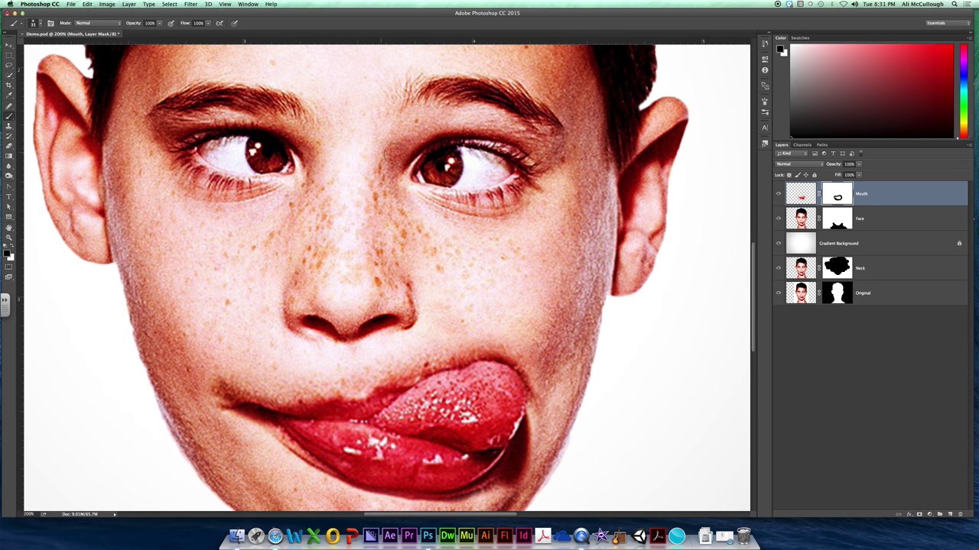
{"action": "scroll", "coordinate": [535, 168], "scroll_direction": "up", "scroll_amount": 3}
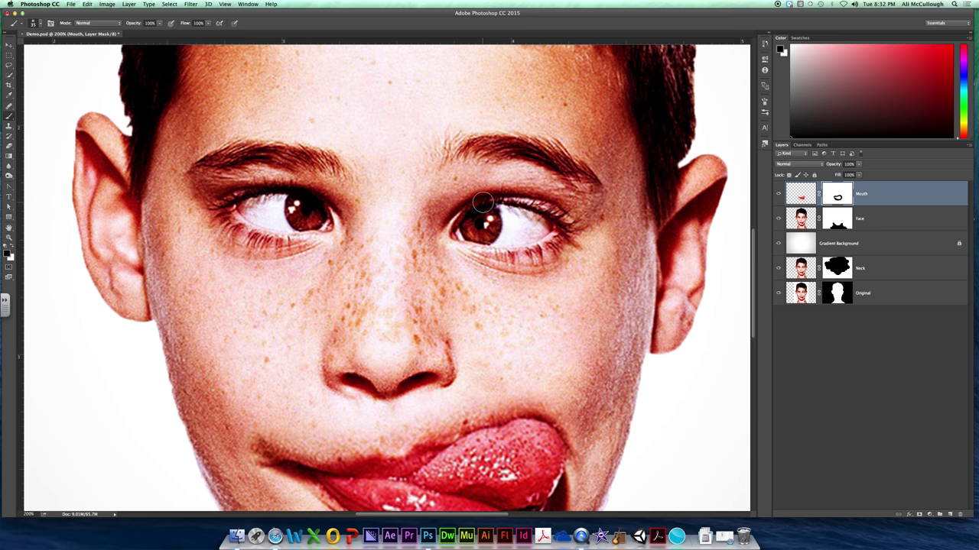
{"action": "key", "text": "super+2"}
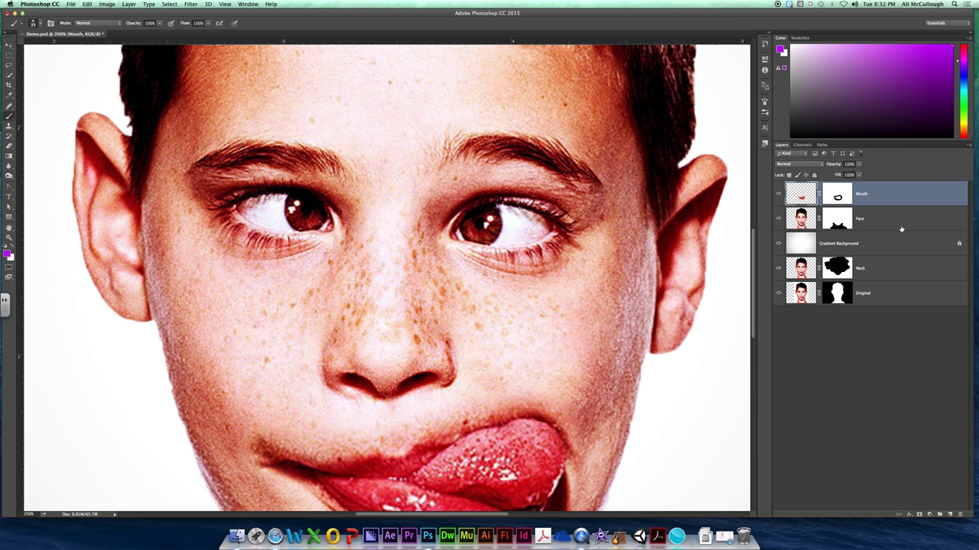
On the Face layer, lasso a loose loop around the right-hand eye and its eyebrow
{"action": "left_click", "coordinate": [803, 217]}
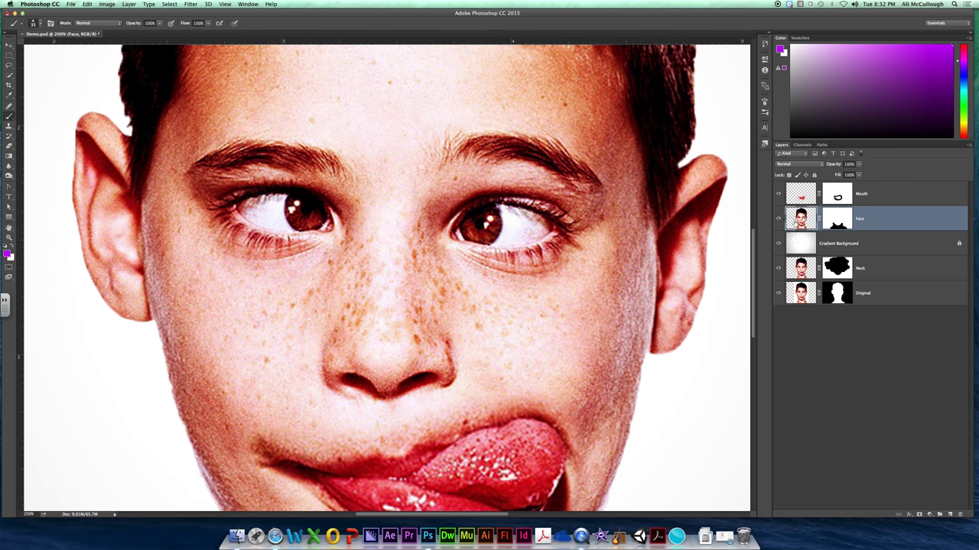
{"action": "left_click", "coordinate": [9, 65]}
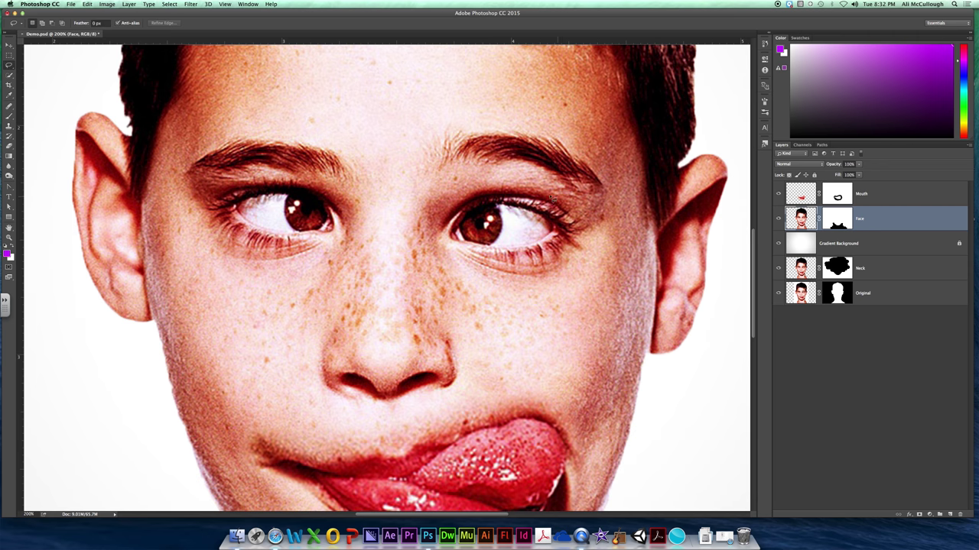
{"action": "mouse_move", "coordinate": [441, 181]}
{"action": "left_mouse_down"}
{"action": "mouse_move", "coordinate": [413, 203]}
{"action": "mouse_move", "coordinate": [408, 229]}
{"action": "mouse_move", "coordinate": [427, 260]}
{"action": "mouse_move", "coordinate": [500, 298]}
{"action": "mouse_move", "coordinate": [549, 301]}
{"action": "mouse_move", "coordinate": [578, 293]}
{"action": "mouse_move", "coordinate": [600, 267]}
{"action": "mouse_move", "coordinate": [611, 223]}
{"action": "mouse_move", "coordinate": [584, 199]}
{"action": "mouse_move", "coordinate": [489, 162]}
{"action": "mouse_move", "coordinate": [441, 179]}
{"action": "left_mouse_up"}
{"action": "key", "text": "super+z"}
{"action": "mouse_move", "coordinate": [598, 183]}
{"action": "left_mouse_down"}
{"action": "mouse_move", "coordinate": [557, 163]}
{"action": "mouse_move", "coordinate": [498, 155]}
{"action": "mouse_move", "coordinate": [437, 180]}
{"action": "mouse_move", "coordinate": [418, 209]}
{"action": "mouse_move", "coordinate": [417, 243]}
{"action": "mouse_move", "coordinate": [458, 288]}
{"action": "mouse_move", "coordinate": [542, 309]}
{"action": "mouse_move", "coordinate": [592, 292]}
{"action": "mouse_move", "coordinate": [615, 254]}
{"action": "mouse_move", "coordinate": [609, 200]}
{"action": "left_mouse_up"}
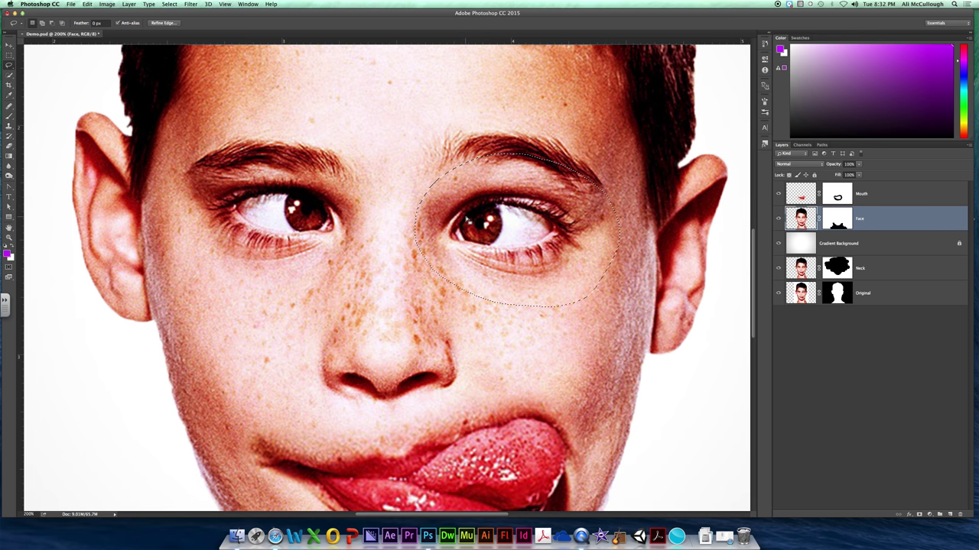
Copy the selected eye to a new layer, check it, and rename the layer 'Right Eye'
{"action": "key", "text": "super+j"}
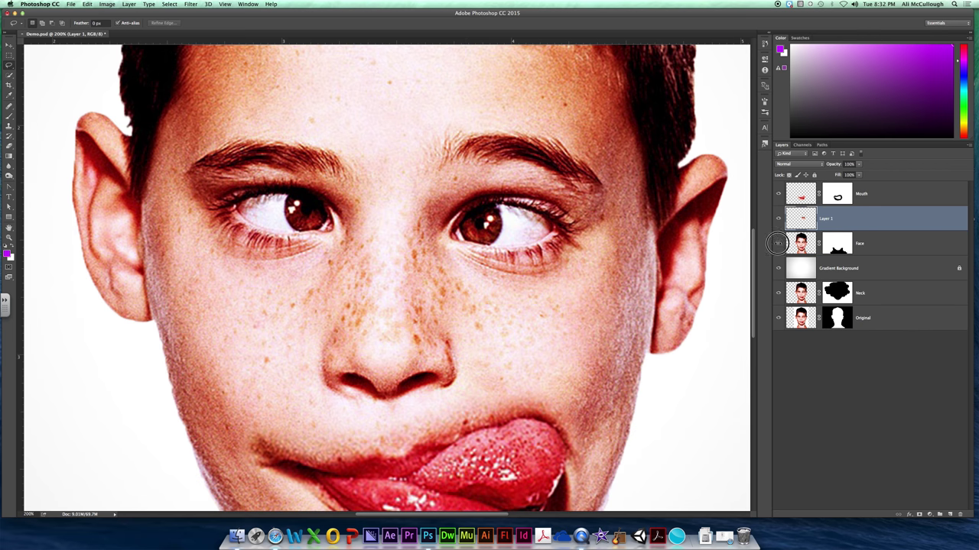
{"action": "left_click", "coordinate": [778, 243]}
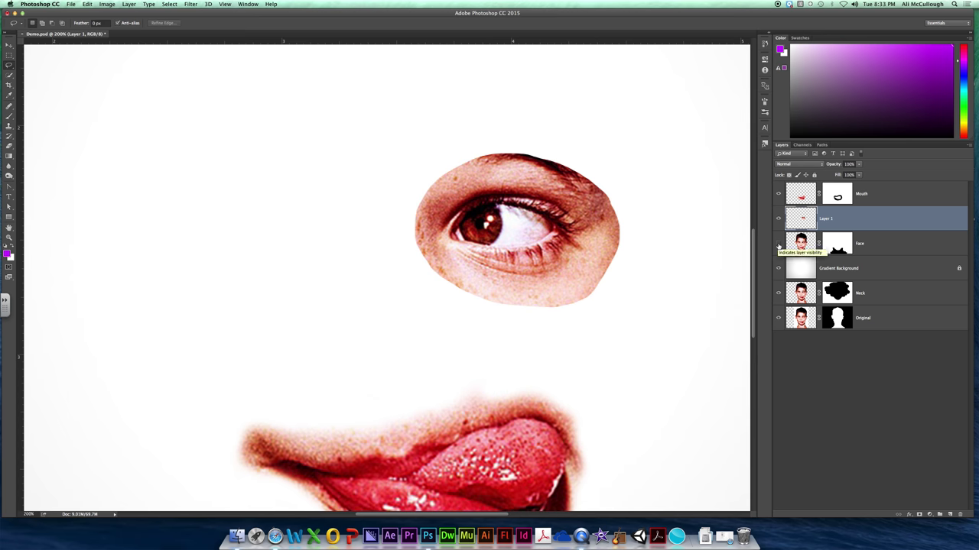
{"action": "left_click", "coordinate": [778, 244]}
{"action": "double_click", "coordinate": [824, 220]}
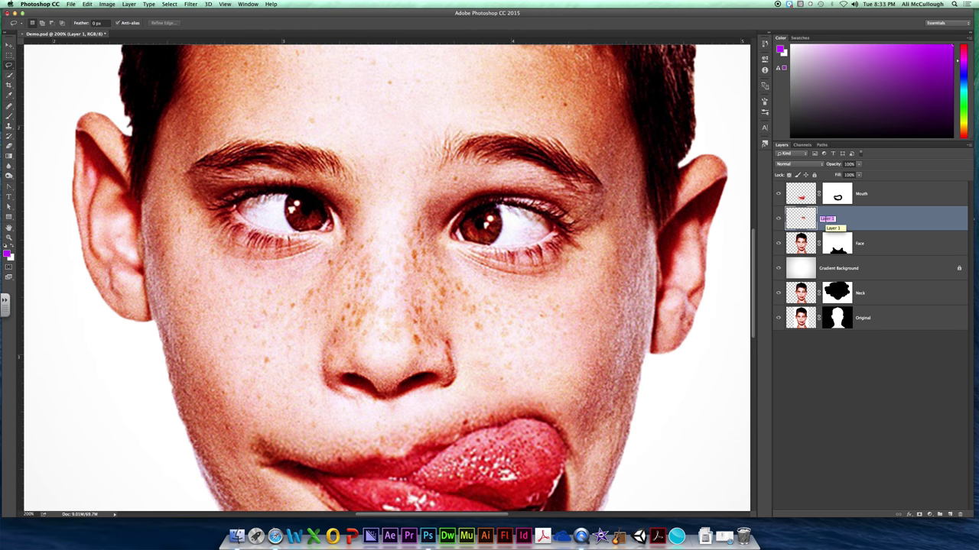
{"action": "key", "text": "BackSpace"}
{"action": "key", "text": "Return"}
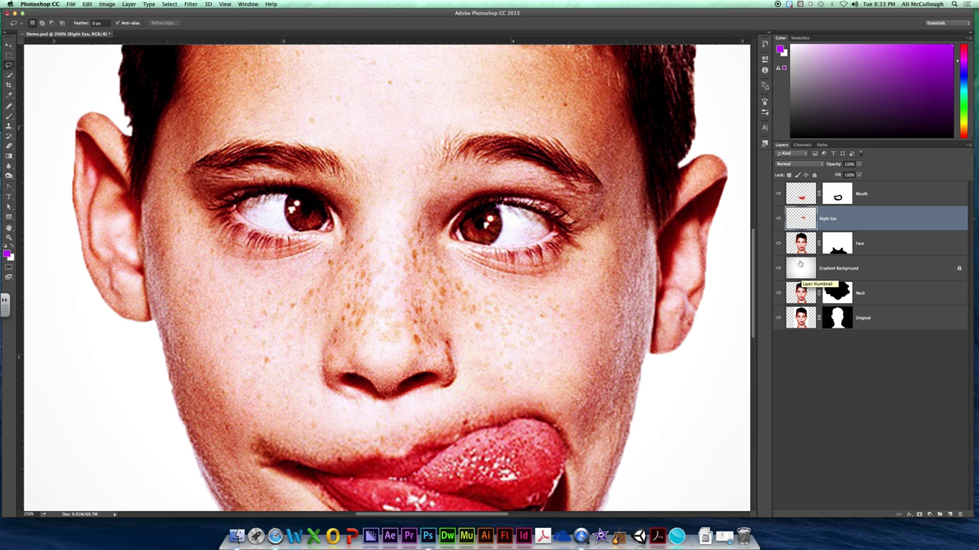
Stretch the Right Eye copy vertically to about 144% height and reposition it over the eye
{"action": "key", "text": "super+t"}
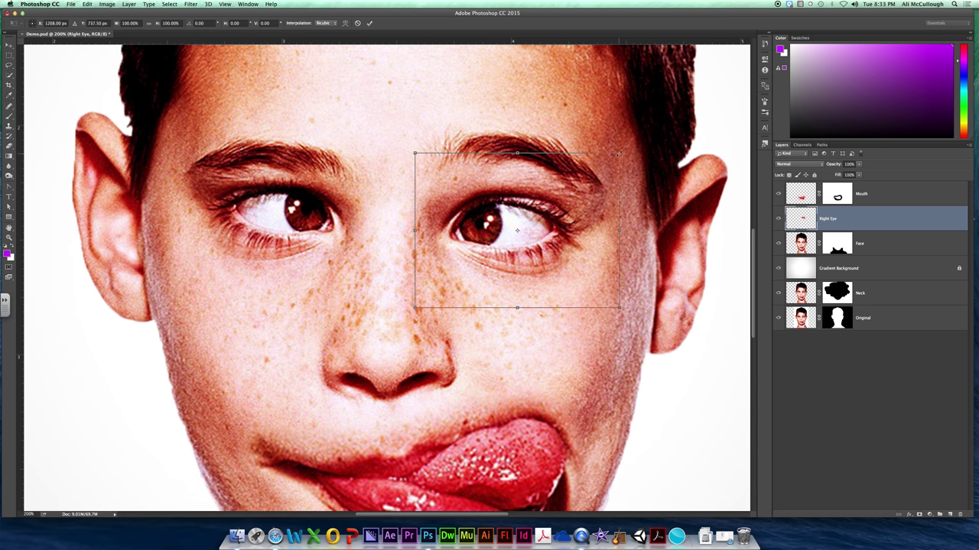
{"action": "left_click_drag", "start_coordinate": [618, 153], "coordinate": [662, 134]}
{"action": "key", "text": "super+z"}
{"action": "left_click_drag", "start_coordinate": [623, 156], "coordinate": [667, 128]}
{"action": "key", "text": "super+z"}
{"action": "left_click_drag", "start_coordinate": [518, 153], "coordinate": [523, 97]}
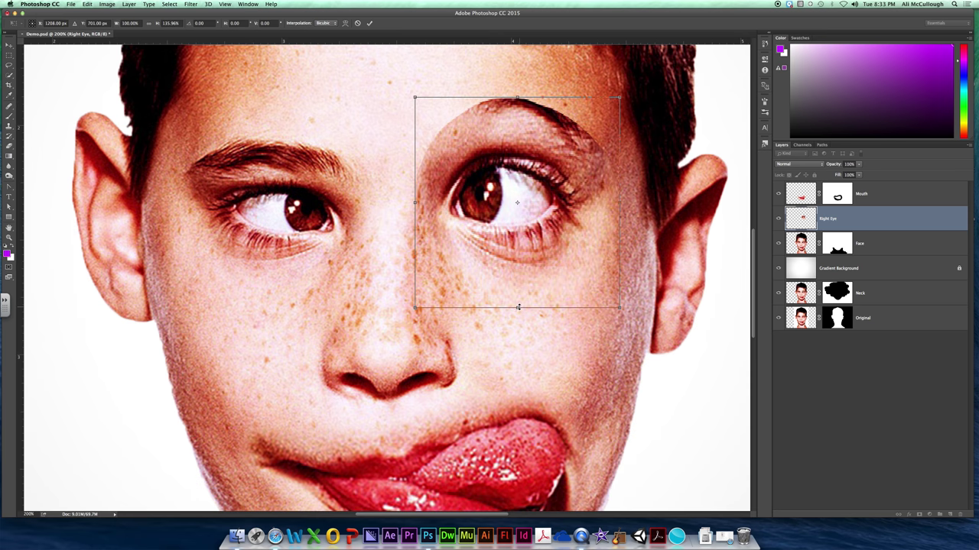
{"action": "left_click_drag", "start_coordinate": [518, 307], "coordinate": [517, 320]}
{"action": "left_click_drag", "start_coordinate": [531, 235], "coordinate": [540, 258]}
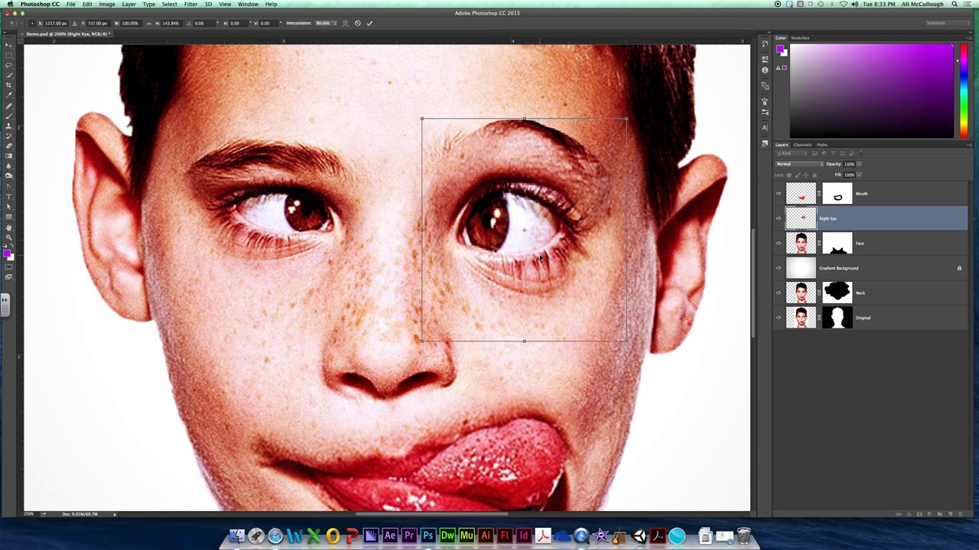
{"action": "left_click_drag", "start_coordinate": [520, 255], "coordinate": [520, 245]}
{"action": "key", "text": "l"}
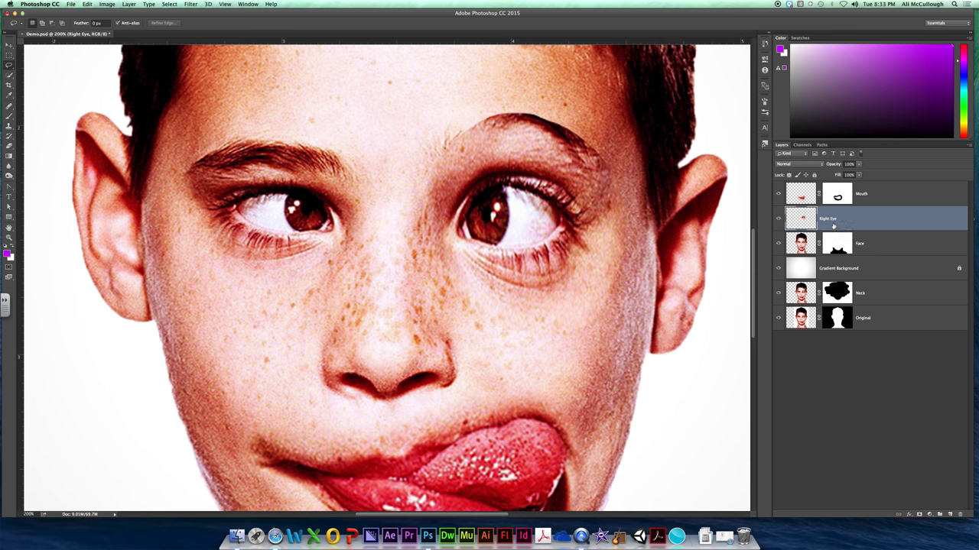
Add a mask to Right Eye and paint out the copied eyebrow end and lower edge in black
{"action": "left_click", "coordinate": [919, 514]}
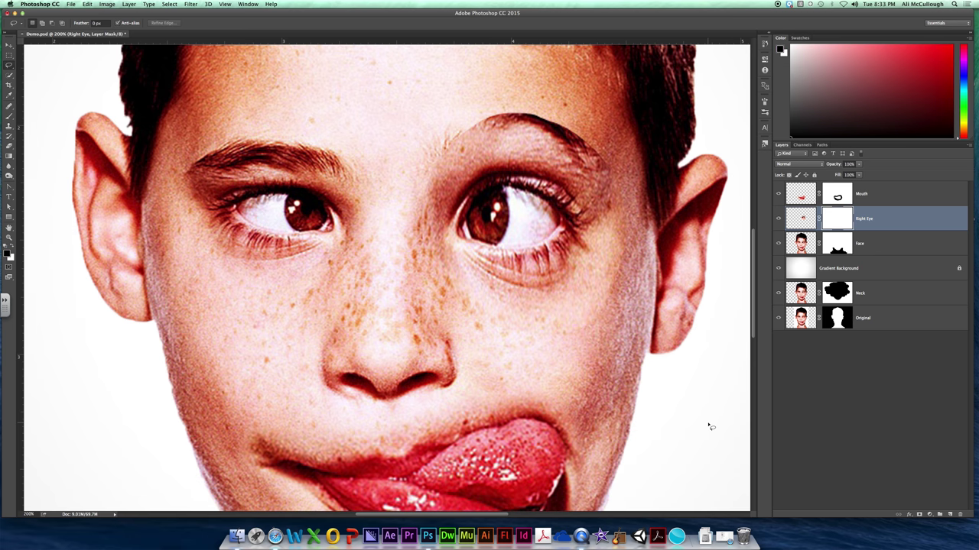
{"action": "key", "text": "b"}
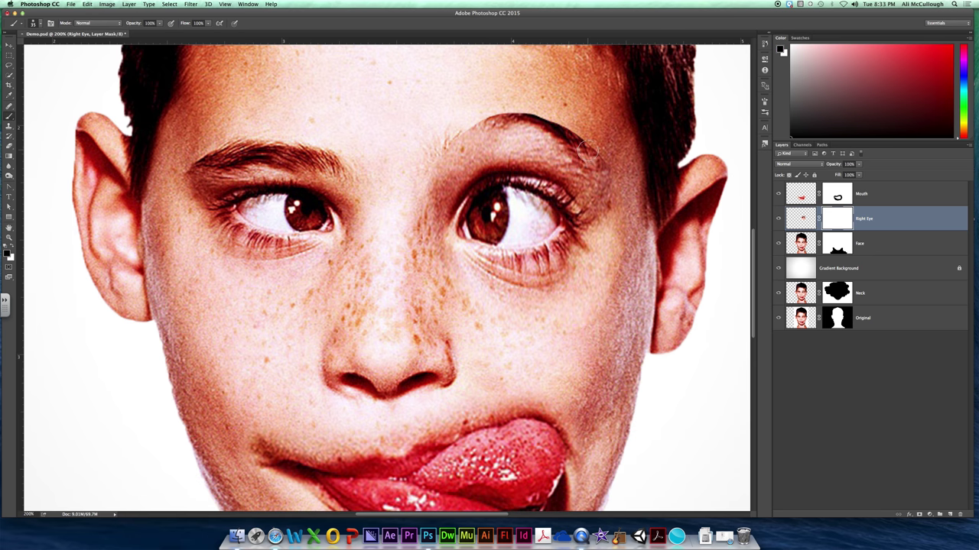
{"action": "mouse_move", "coordinate": [564, 130]}
{"action": "left_mouse_down"}
{"action": "mouse_move", "coordinate": [591, 152]}
{"action": "mouse_move", "coordinate": [560, 139]}
{"action": "mouse_move", "coordinate": [596, 173]}
{"action": "mouse_move", "coordinate": [551, 147]}
{"action": "mouse_move", "coordinate": [594, 177]}
{"action": "mouse_move", "coordinate": [549, 120]}
{"action": "mouse_move", "coordinate": [498, 117]}
{"action": "mouse_move", "coordinate": [428, 166]}
{"action": "mouse_move", "coordinate": [443, 163]}
{"action": "mouse_move", "coordinate": [425, 204]}
{"action": "mouse_move", "coordinate": [464, 156]}
{"action": "mouse_move", "coordinate": [523, 140]}
{"action": "mouse_move", "coordinate": [552, 158]}
{"action": "mouse_move", "coordinate": [511, 142]}
{"action": "mouse_move", "coordinate": [476, 150]}
{"action": "mouse_move", "coordinate": [533, 153]}
{"action": "mouse_move", "coordinate": [607, 186]}
{"action": "mouse_move", "coordinate": [623, 202]}
{"action": "mouse_move", "coordinate": [618, 262]}
{"action": "mouse_move", "coordinate": [624, 223]}
{"action": "mouse_move", "coordinate": [601, 303]}
{"action": "mouse_move", "coordinate": [610, 282]}
{"action": "mouse_move", "coordinate": [566, 322]}
{"action": "mouse_move", "coordinate": [535, 318]}
{"action": "mouse_move", "coordinate": [586, 296]}
{"action": "mouse_move", "coordinate": [571, 306]}
{"action": "mouse_move", "coordinate": [613, 251]}
{"action": "mouse_move", "coordinate": [557, 298]}
{"action": "mouse_move", "coordinate": [510, 299]}
{"action": "mouse_move", "coordinate": [461, 276]}
{"action": "mouse_move", "coordinate": [510, 305]}
{"action": "mouse_move", "coordinate": [451, 265]}
{"action": "mouse_move", "coordinate": [470, 286]}
{"action": "mouse_move", "coordinate": [436, 232]}
{"action": "mouse_move", "coordinate": [436, 253]}
{"action": "mouse_move", "coordinate": [421, 251]}
{"action": "mouse_move", "coordinate": [423, 214]}
{"action": "mouse_move", "coordinate": [428, 225]}
{"action": "mouse_move", "coordinate": [437, 199]}
{"action": "left_mouse_up"}
{"action": "key", "text": "bracketleft"}
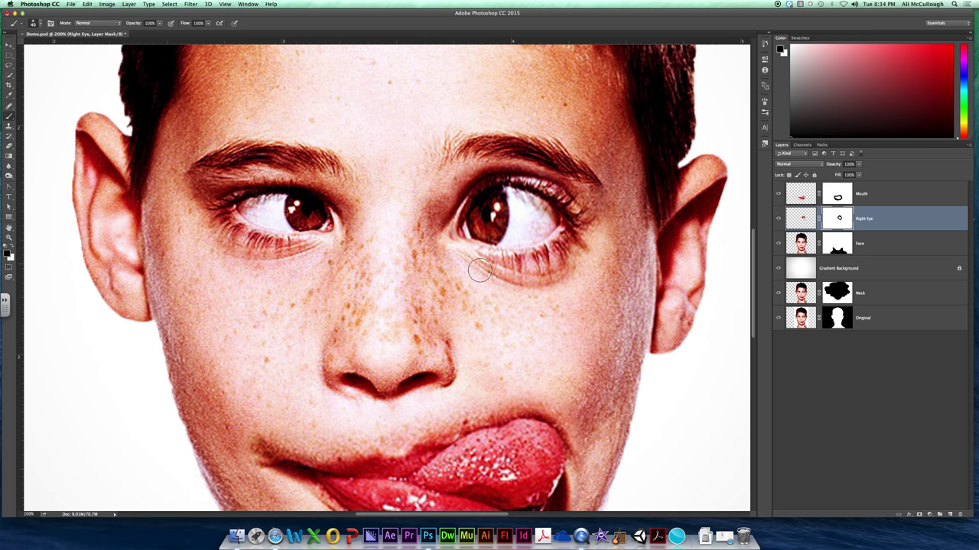
{"action": "mouse_move", "coordinate": [479, 271]}
{"action": "left_mouse_down"}
{"action": "mouse_move", "coordinate": [458, 261]}
{"action": "mouse_move", "coordinate": [485, 289]}
{"action": "mouse_move", "coordinate": [456, 259]}
{"action": "mouse_move", "coordinate": [504, 290]}
{"action": "mouse_move", "coordinate": [477, 276]}
{"action": "mouse_move", "coordinate": [543, 297]}
{"action": "mouse_move", "coordinate": [531, 290]}
{"action": "mouse_move", "coordinate": [557, 285]}
{"action": "mouse_move", "coordinate": [558, 183]}
{"action": "left_mouse_up"}
{"action": "key", "text": "bracketleft"}
{"action": "key", "text": "bracketleft"}
{"action": "key", "text": "bracketleft"}
Adjust the mask brush size and move the enlarged Right Eye slightly lower
{"action": "key", "text": "v"}
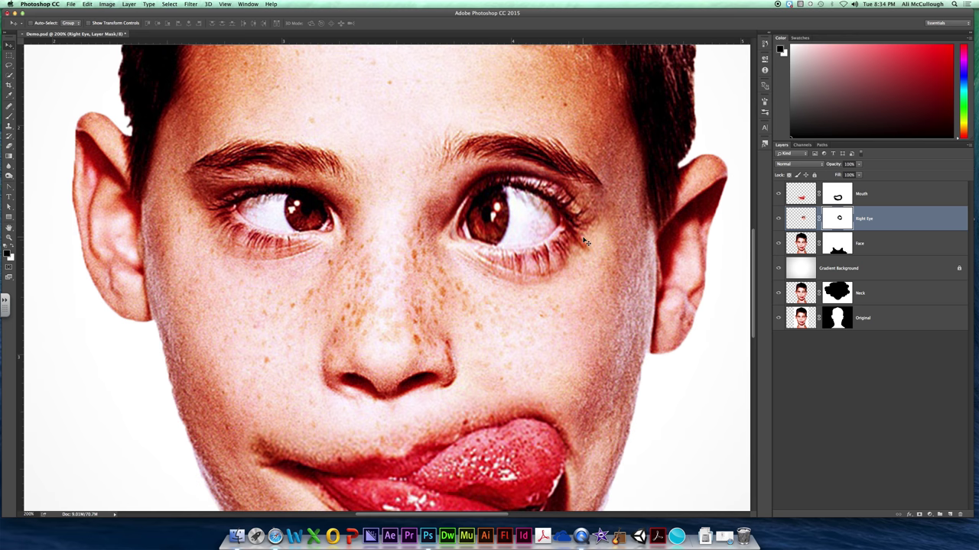
{"action": "key", "text": "b"}
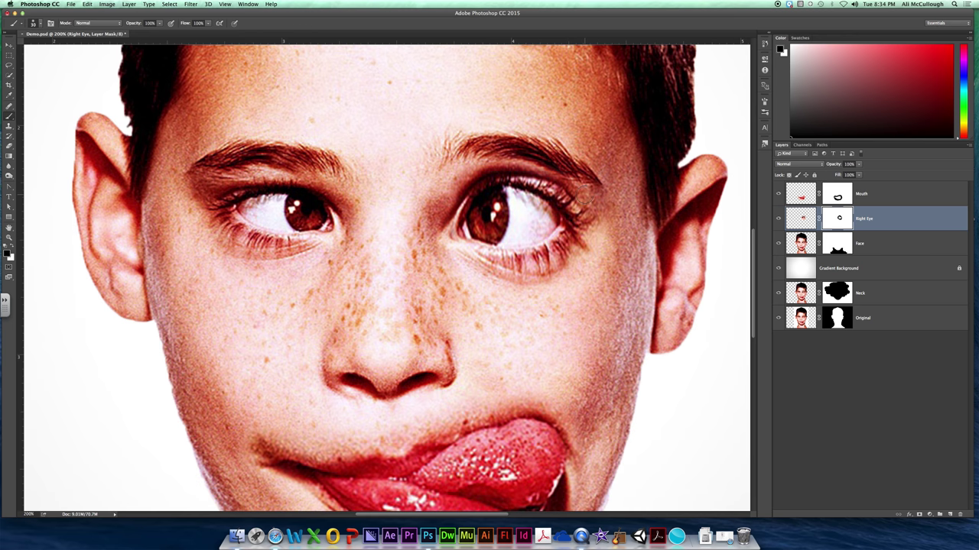
{"action": "key", "text": "bracketleft"}
{"action": "key", "text": "bracketleft"}
{"action": "key", "text": "bracketleft"}
{"action": "key", "text": "bracketright"}
{"action": "key", "text": "bracketright"}
{"action": "key", "text": "bracketright"}
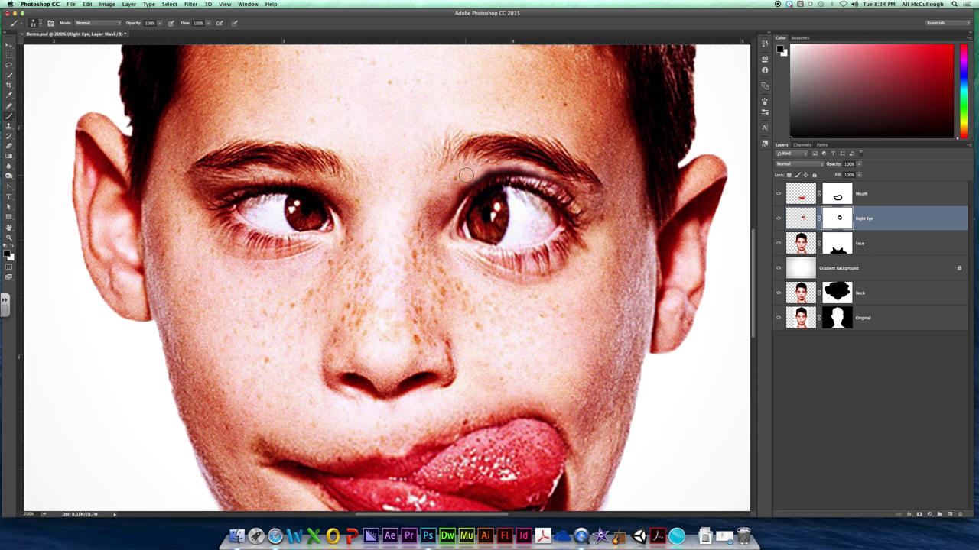
{"action": "key", "text": "bracketright"}
{"action": "key", "text": "bracketright"}
{"action": "key", "text": "bracketright"}
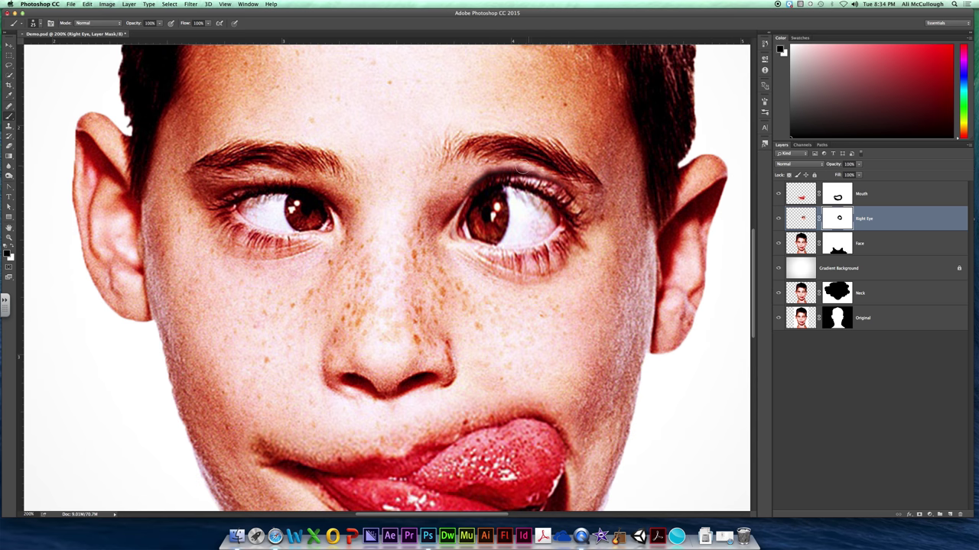
{"action": "key", "text": "v"}
{"action": "mouse_move", "coordinate": [516, 188]}
{"action": "left_mouse_down"}
{"action": "mouse_move", "coordinate": [503, 203]}
{"action": "mouse_move", "coordinate": [513, 203]}
{"action": "mouse_move", "coordinate": [526, 194]}
{"action": "mouse_move", "coordinate": [494, 193]}
{"action": "mouse_move", "coordinate": [501, 204]}
{"action": "left_mouse_up"}
Scale the Right Eye up to about 106%, tilt it about 2°, and nudge it slightly lower
{"action": "key", "text": "super+z"}
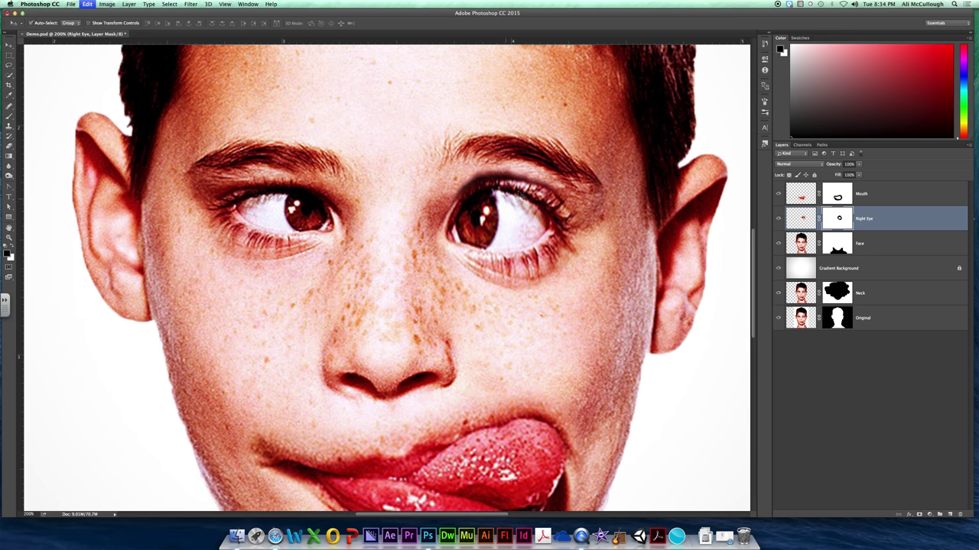
{"action": "key", "text": "super+t"}
{"action": "left_click_drag", "start_coordinate": [616, 117], "coordinate": [632, 101]}
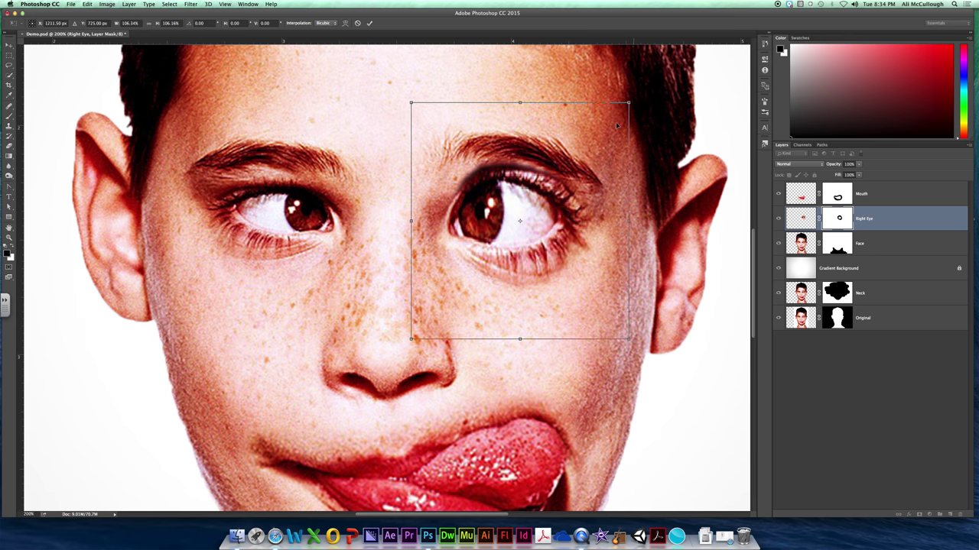
{"action": "left_click_drag", "start_coordinate": [530, 240], "coordinate": [529, 244]}
{"action": "mouse_move", "coordinate": [632, 99]}
{"action": "left_mouse_down"}
{"action": "mouse_move", "coordinate": [642, 124]}
{"action": "mouse_move", "coordinate": [627, 96]}
{"action": "mouse_move", "coordinate": [634, 109]}
{"action": "left_mouse_up"}
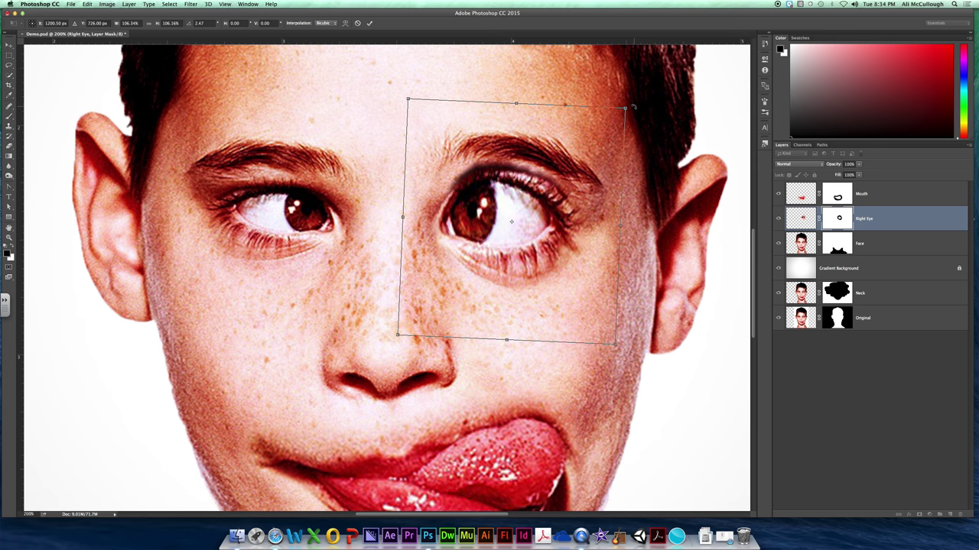
{"action": "key", "text": "Return"}
{"action": "key", "text": "Down"}
{"action": "key", "text": "Down"}
{"action": "key", "text": "Down"}
{"action": "key", "text": "Down"}
{"action": "key", "text": "Down"}
{"action": "key", "text": "Down"}
{"action": "key", "text": "Down"}
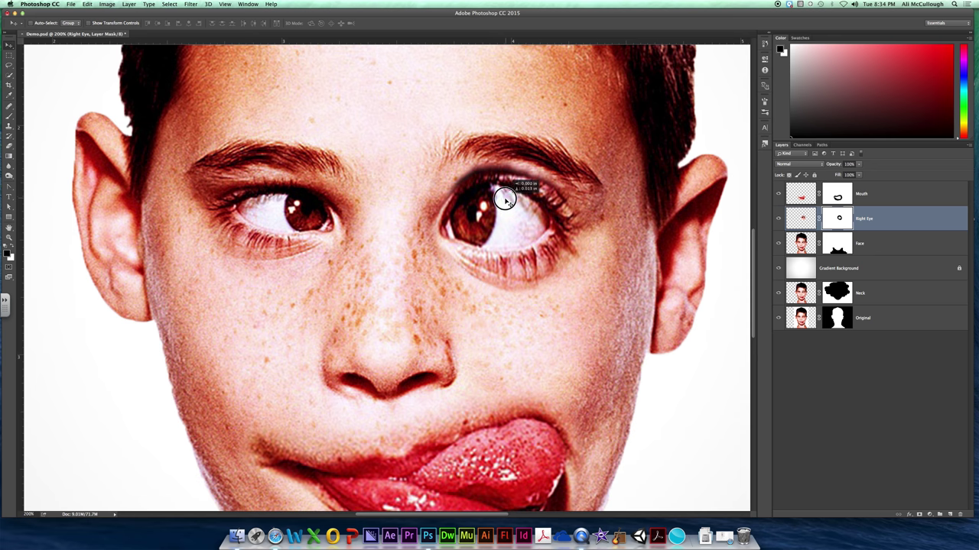
Pick the brush, zoom to 300%, and hide the Face layer to isolate the enlarged eye
{"action": "key", "text": "b"}
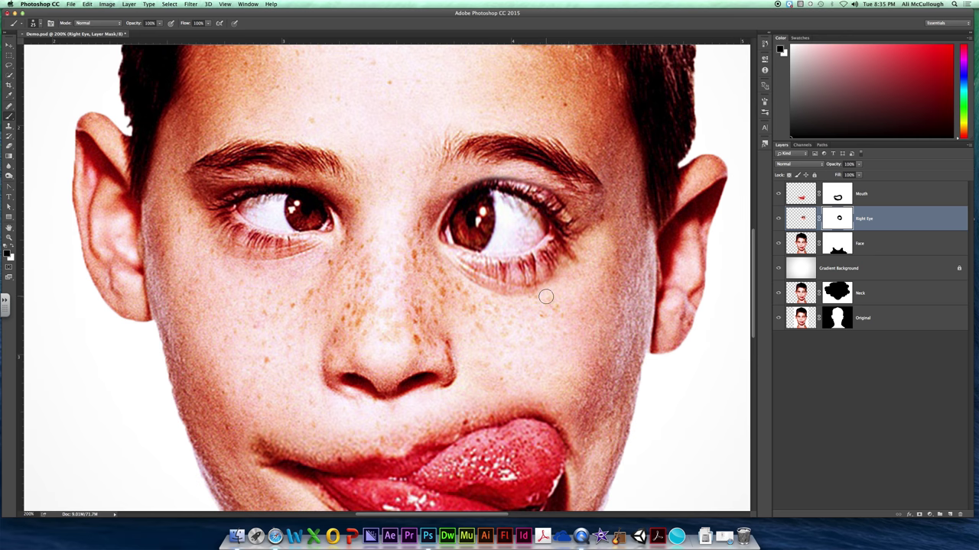
{"action": "key", "text": "bracketright"}
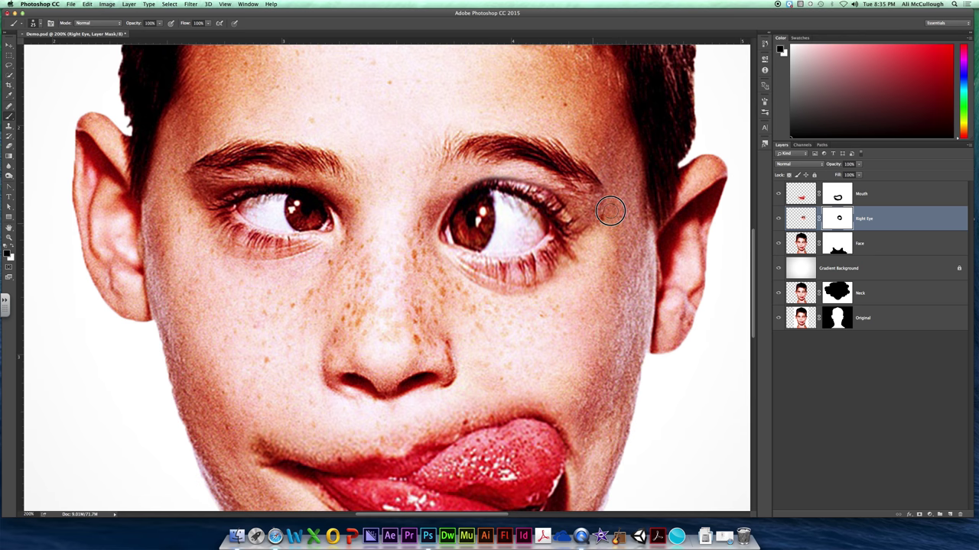
{"action": "key", "text": "bracketleft"}
{"action": "key", "text": "bracketright"}
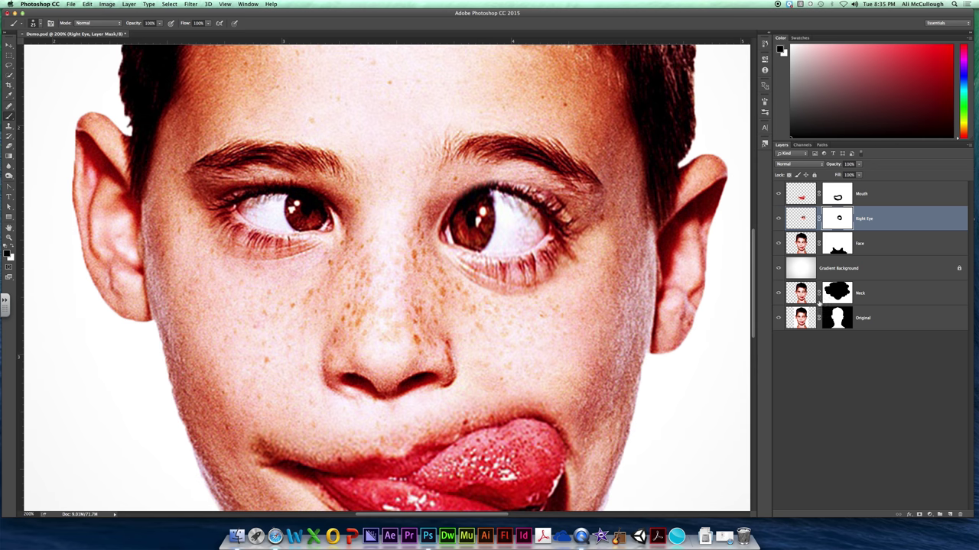
{"action": "key", "text": "super+minus"}
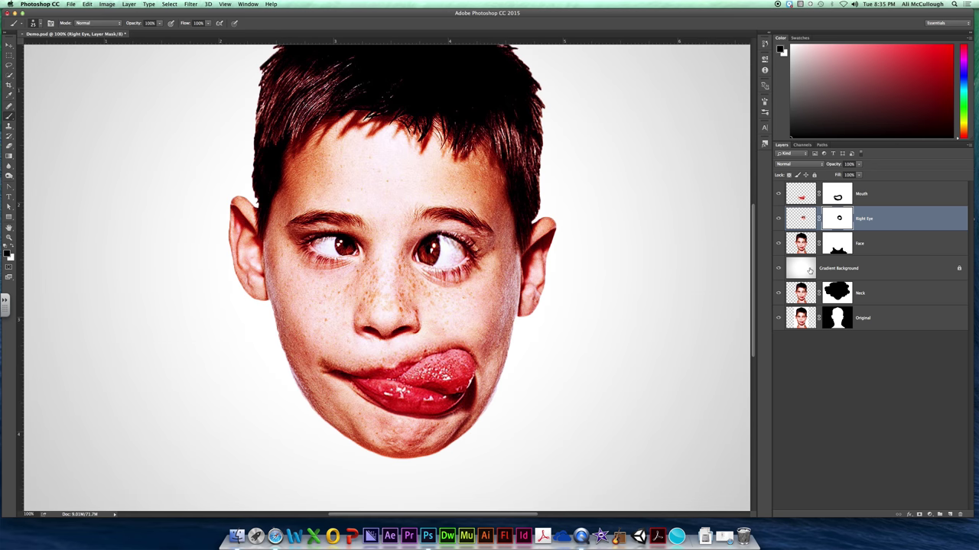
{"action": "key", "text": "super+plus"}
{"action": "key", "text": "super+plus"}
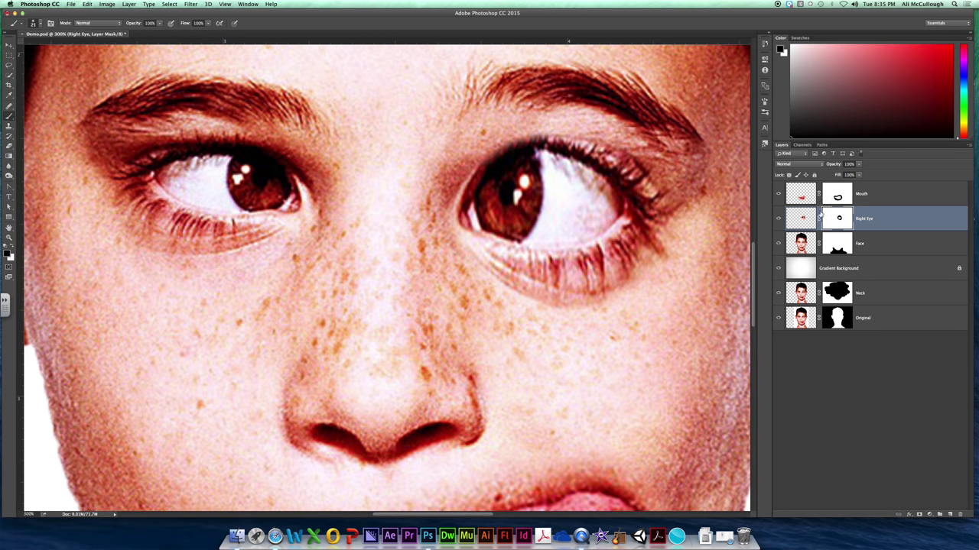
{"action": "left_click", "coordinate": [780, 244]}
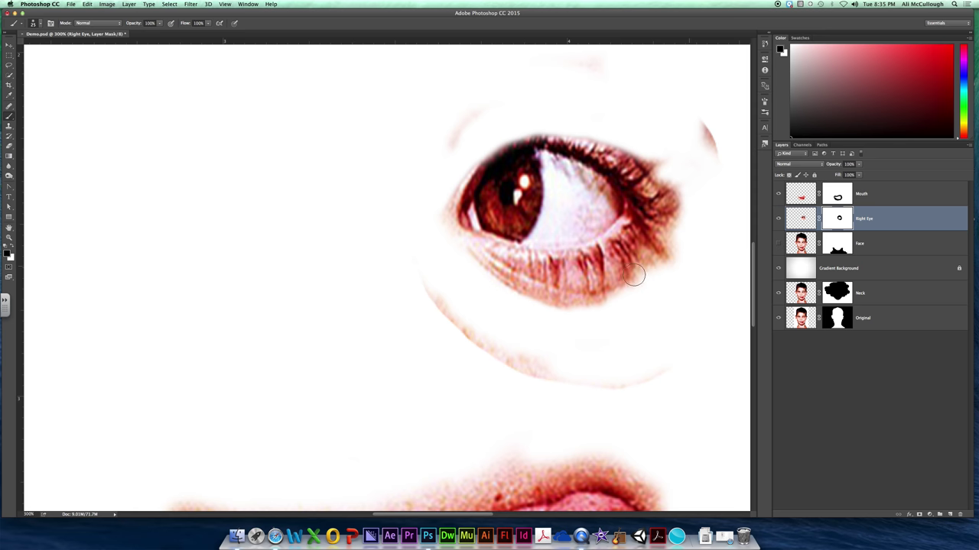
{"action": "left_click_drag", "start_coordinate": [641, 294], "coordinate": [493, 300]}
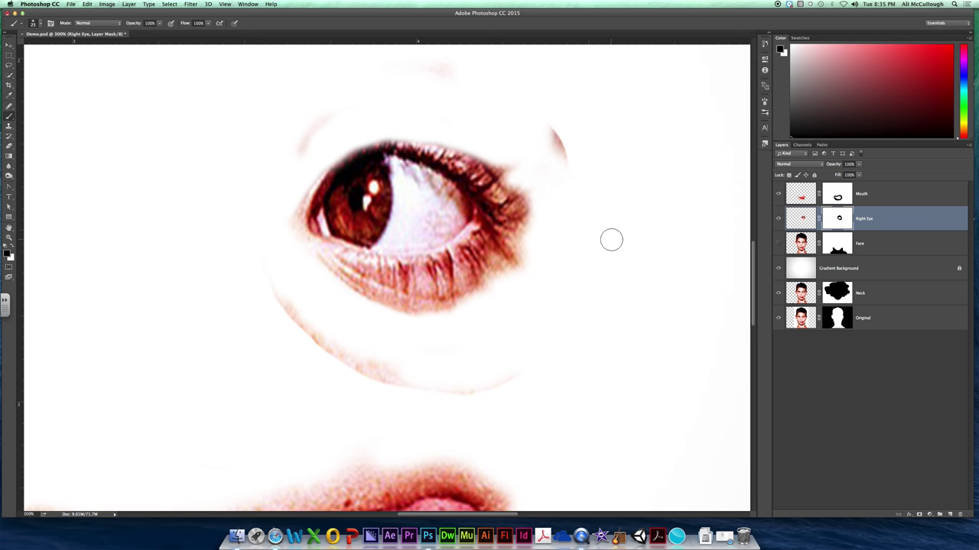
Mask out the faint arcs below, above-right, above and left of the eye on the Right Eye mask
{"action": "key", "text": "bracketright"}
{"action": "key", "text": "bracketright"}
{"action": "key", "text": "bracketright"}
{"action": "mouse_move", "coordinate": [286, 314]}
{"action": "left_mouse_down"}
{"action": "mouse_move", "coordinate": [360, 364]}
{"action": "mouse_move", "coordinate": [432, 388]}
{"action": "mouse_move", "coordinate": [542, 369]}
{"action": "left_mouse_up"}
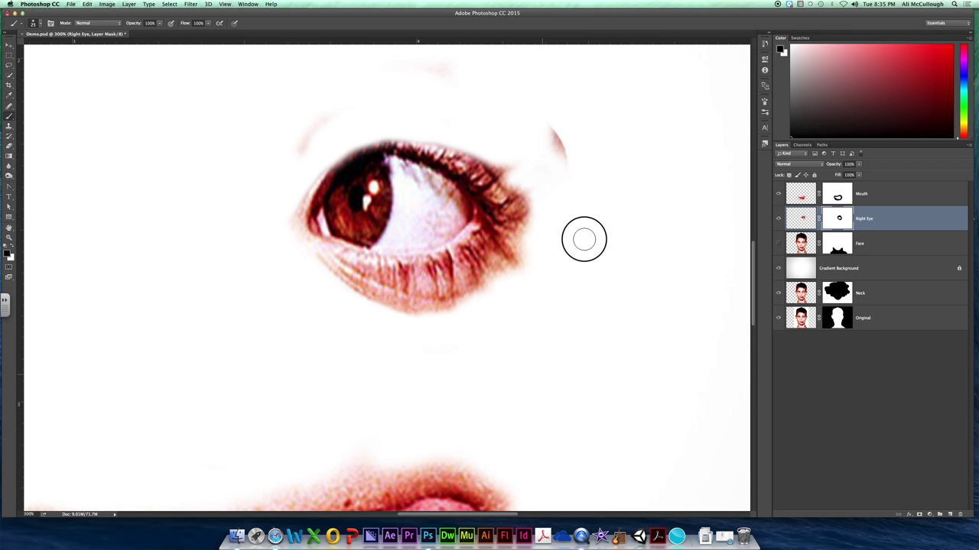
{"action": "mouse_move", "coordinate": [551, 90]}
{"action": "left_mouse_down"}
{"action": "mouse_move", "coordinate": [540, 105]}
{"action": "mouse_move", "coordinate": [548, 116]}
{"action": "left_mouse_up"}
{"action": "key", "text": "bracketleft"}
{"action": "key", "text": "bracketleft"}
{"action": "scroll", "coordinate": [552, 122], "scroll_direction": "up", "scroll_amount": 2}
{"action": "scroll", "coordinate": [552, 122], "scroll_direction": "up", "scroll_amount": 1}
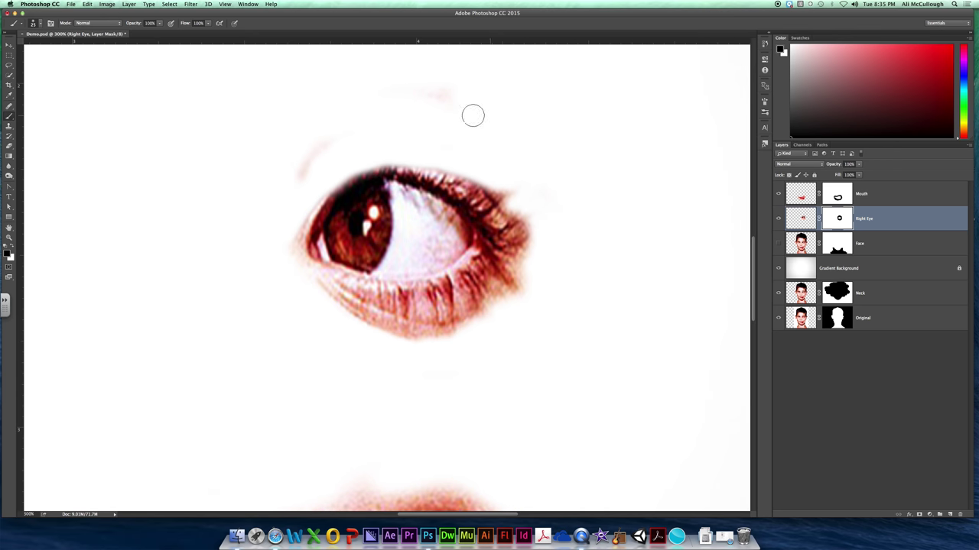
{"action": "key", "text": "bracketright"}
{"action": "left_click_drag", "start_coordinate": [415, 85], "coordinate": [415, 68]}
{"action": "left_click_drag", "start_coordinate": [325, 138], "coordinate": [315, 156]}
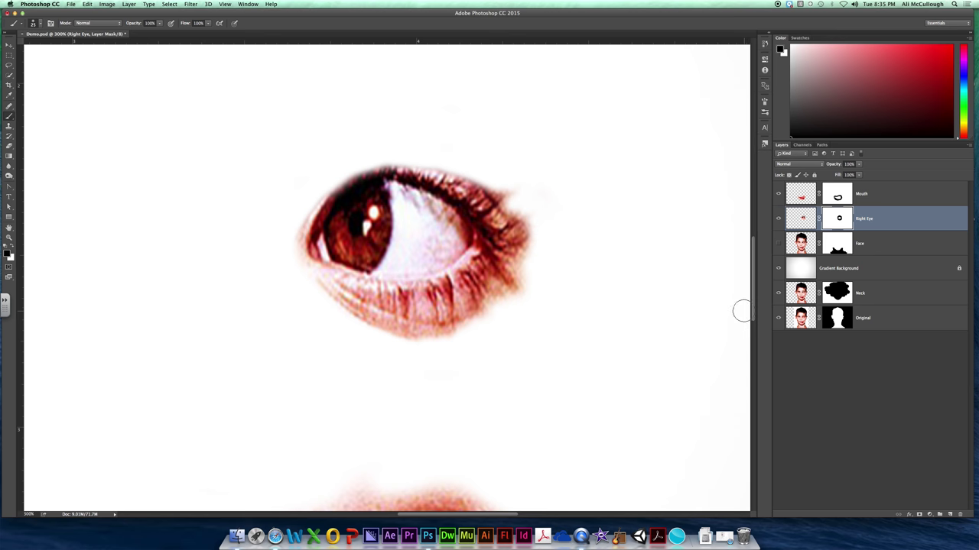
Show the Face layer again at 200% zoom and target the Face layer's pixels
{"action": "left_click", "coordinate": [779, 243]}
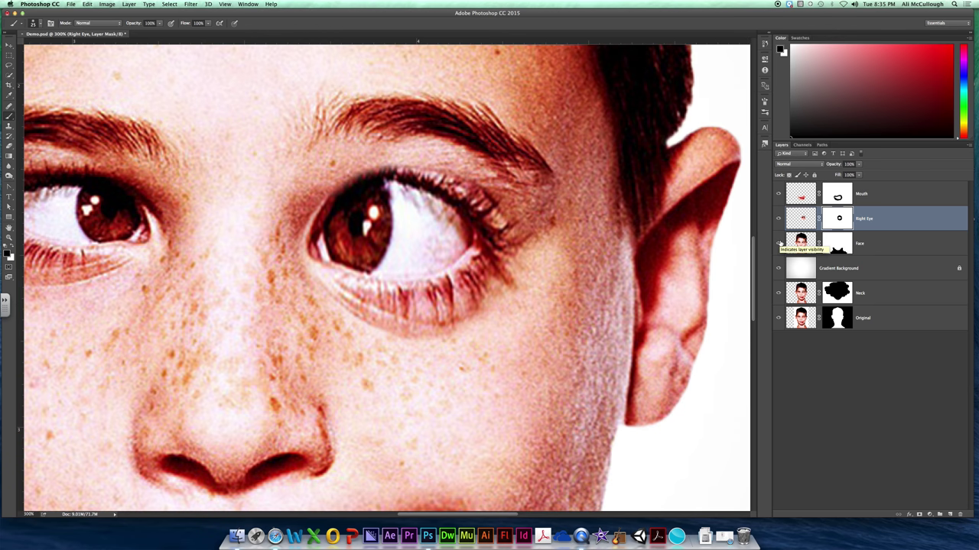
{"action": "key", "text": "super+minus"}
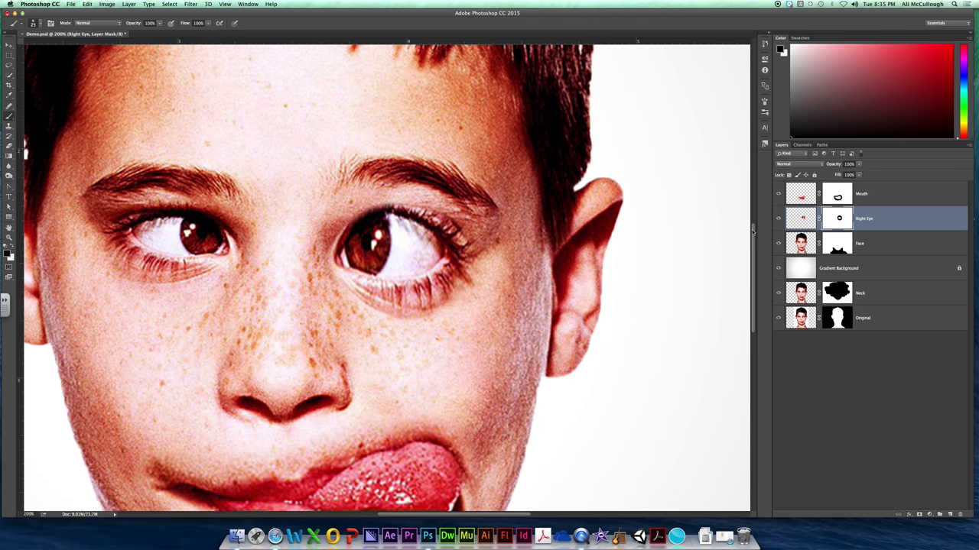
{"action": "scroll", "coordinate": [313, 264], "scroll_direction": "left", "scroll_amount": 3}
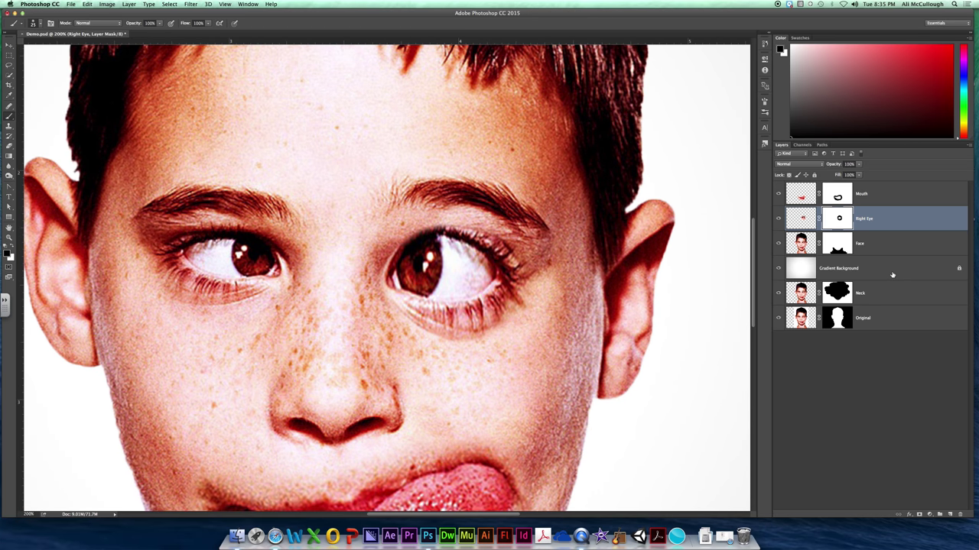
{"action": "left_click", "coordinate": [800, 243]}
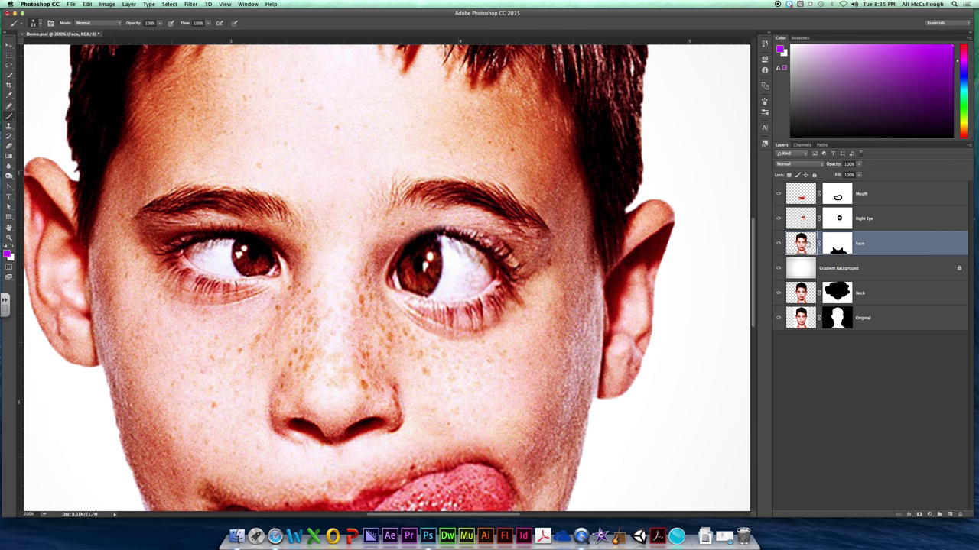
Lasso the left-hand eye on the Face layer and copy it to Layer 1, checking it by toggling visibility
{"action": "key", "text": "l"}
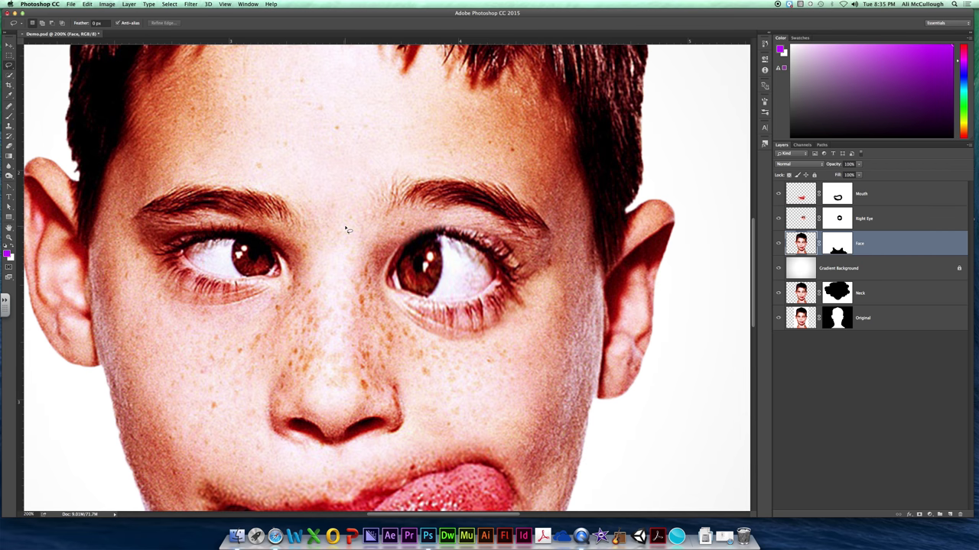
{"action": "mouse_move", "coordinate": [293, 243]}
{"action": "left_mouse_down"}
{"action": "mouse_move", "coordinate": [241, 215]}
{"action": "mouse_move", "coordinate": [185, 215]}
{"action": "mouse_move", "coordinate": [143, 242]}
{"action": "mouse_move", "coordinate": [134, 259]}
{"action": "mouse_move", "coordinate": [142, 290]}
{"action": "mouse_move", "coordinate": [190, 325]}
{"action": "mouse_move", "coordinate": [226, 333]}
{"action": "mouse_move", "coordinate": [299, 326]}
{"action": "mouse_move", "coordinate": [322, 295]}
{"action": "mouse_move", "coordinate": [296, 243]}
{"action": "left_mouse_up"}
{"action": "key", "text": "super+j"}
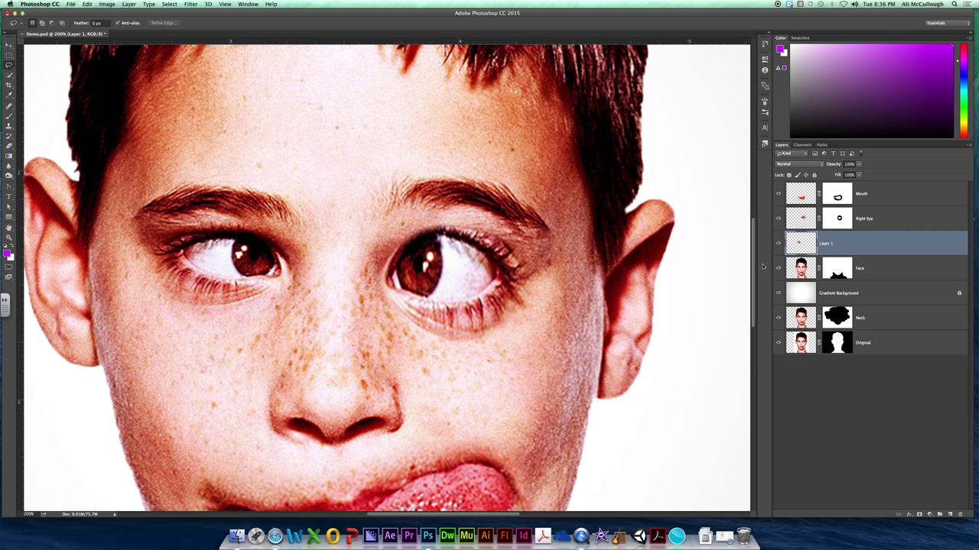
{"action": "left_click", "coordinate": [779, 268]}
{"action": "left_click", "coordinate": [778, 243]}
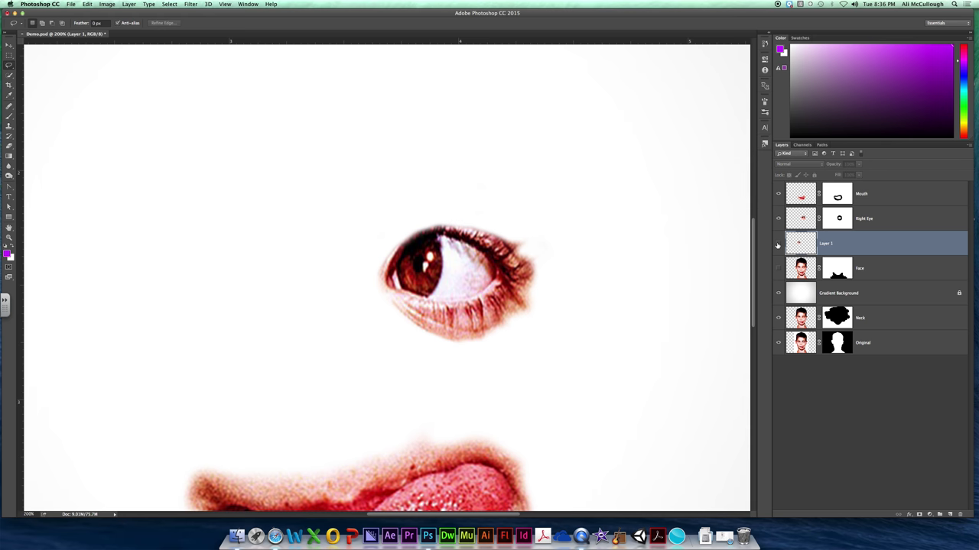
{"action": "left_click", "coordinate": [778, 243]}
{"action": "left_click", "coordinate": [779, 268]}
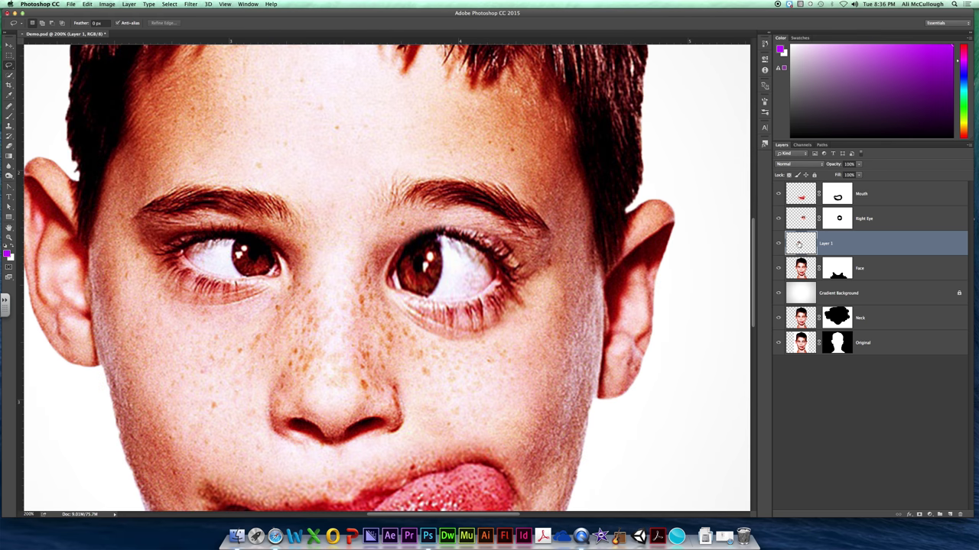
{"action": "key", "text": "super+t"}
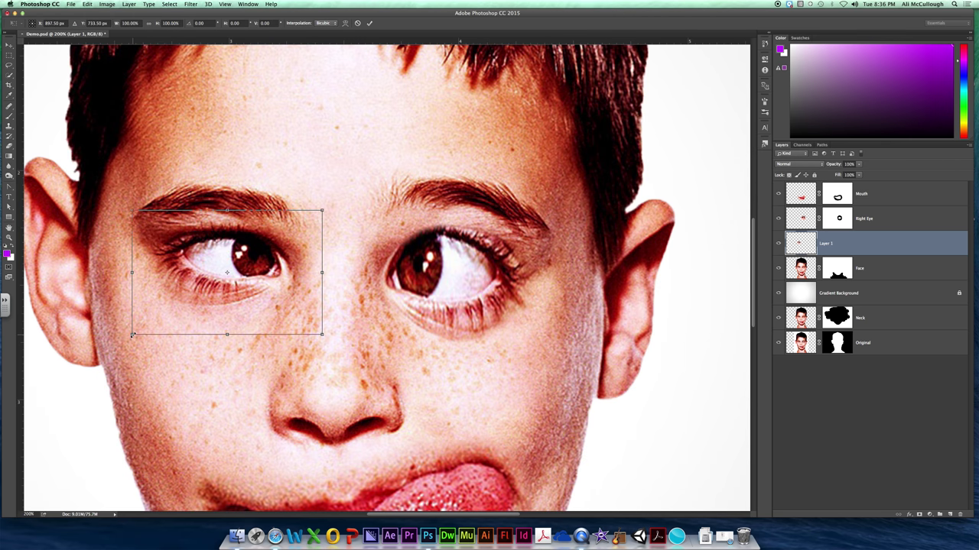
Try enlarging the copied eye to about 131%, then cancel that transform
{"action": "left_click_drag", "start_coordinate": [132, 334], "coordinate": [86, 365]}
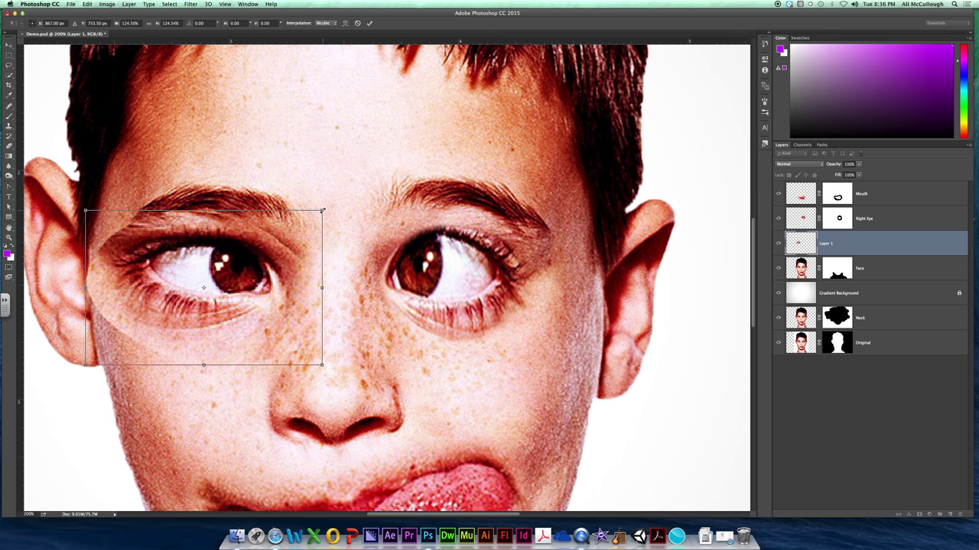
{"action": "left_click_drag", "start_coordinate": [322, 209], "coordinate": [334, 201]}
{"action": "left_click_drag", "start_coordinate": [269, 263], "coordinate": [272, 257]}
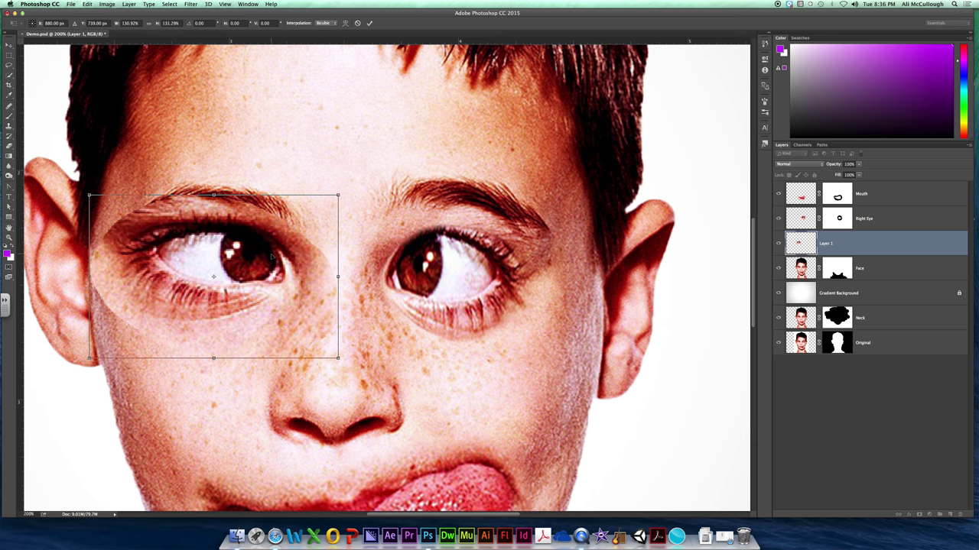
{"action": "key", "text": "Escape"}
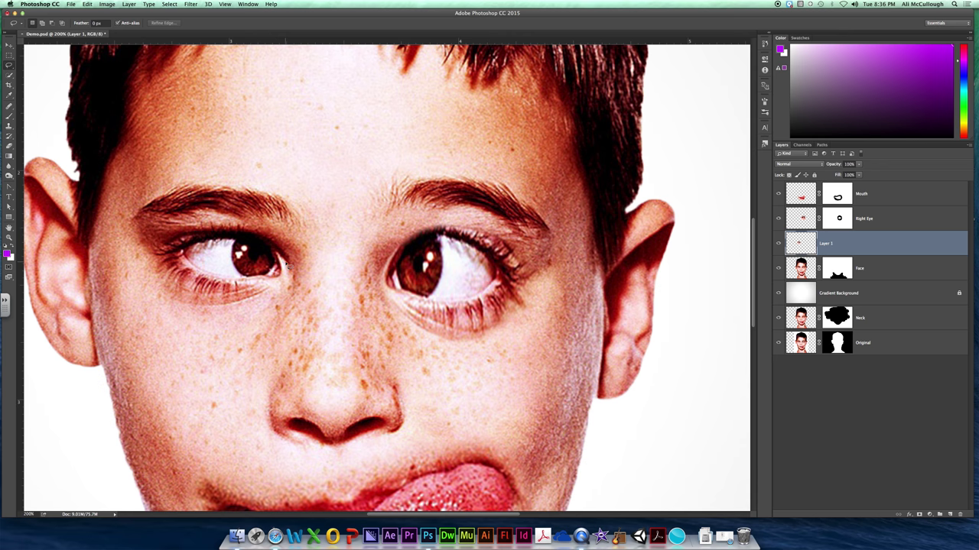
Stretch the Layer 1 eye to about 147% height and move it down over the original eye
{"action": "key", "text": "ctrl+t"}
{"action": "left_click_drag", "start_coordinate": [227, 212], "coordinate": [232, 169]}
{"action": "left_click_drag", "start_coordinate": [227, 333], "coordinate": [228, 344]}
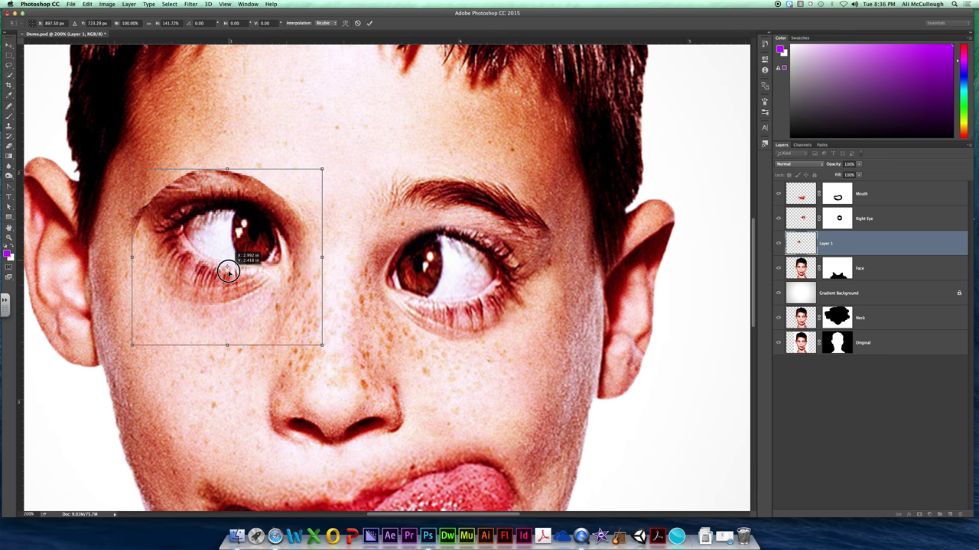
{"action": "left_click_drag", "start_coordinate": [240, 269], "coordinate": [235, 284]}
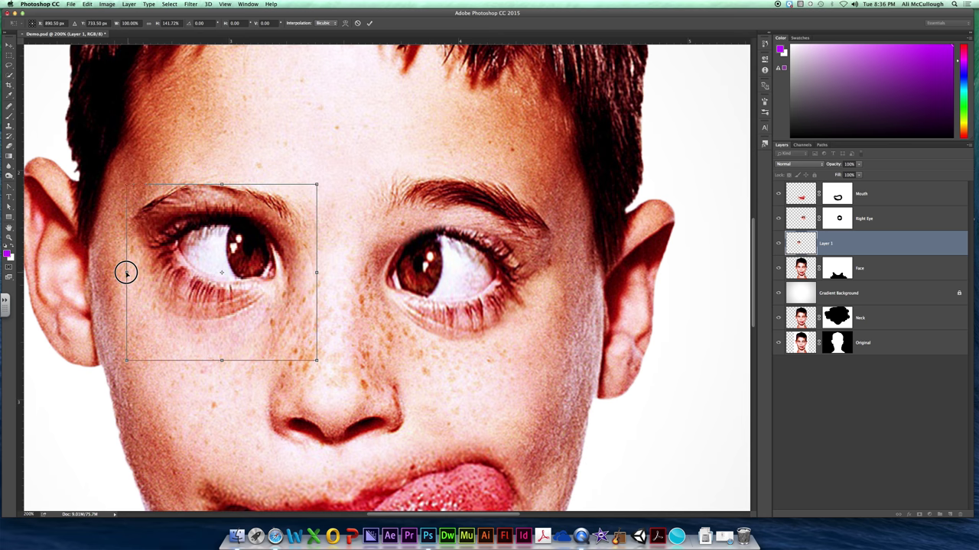
{"action": "left_click_drag", "start_coordinate": [126, 273], "coordinate": [125, 273]}
{"action": "left_click_drag", "start_coordinate": [220, 184], "coordinate": [220, 178]}
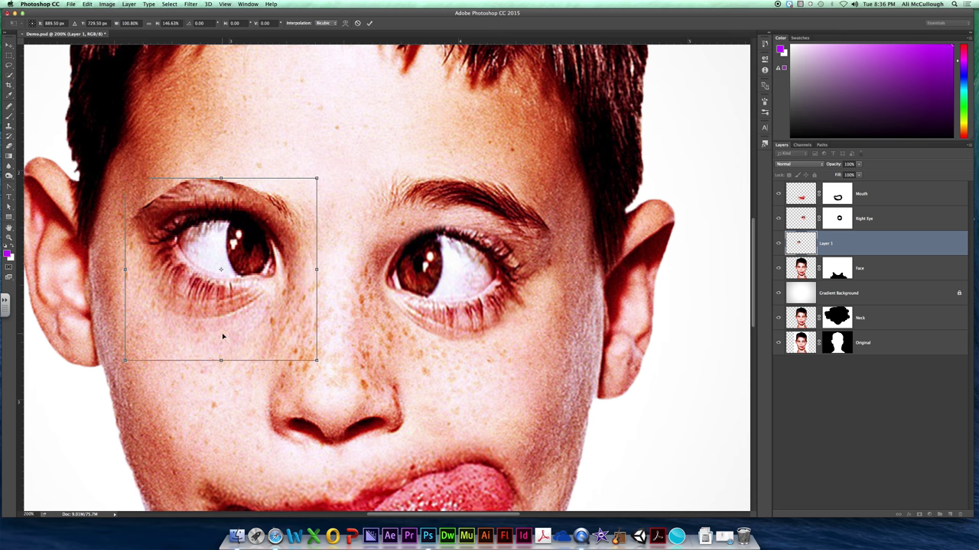
{"action": "left_click_drag", "start_coordinate": [242, 281], "coordinate": [240, 292]}
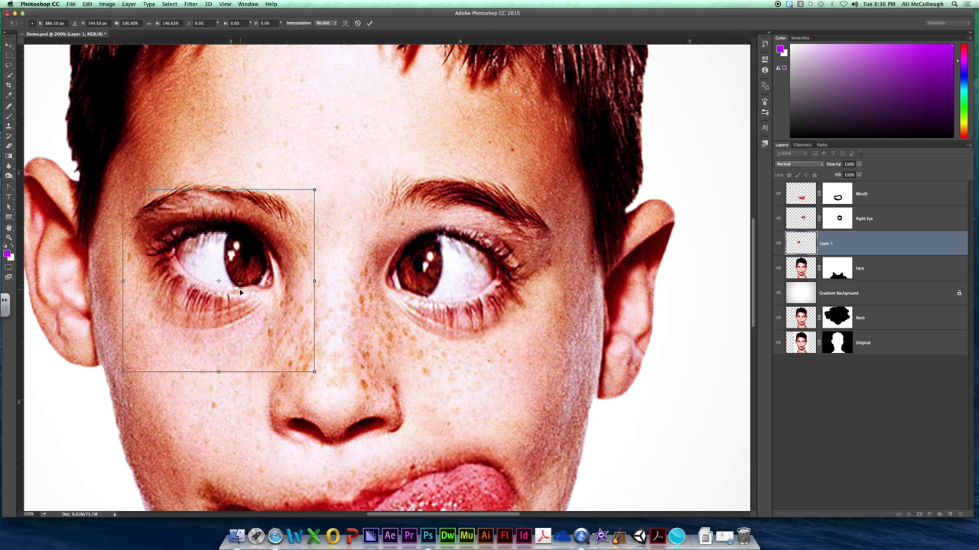
{"action": "key", "text": "Return"}
Add a mask to Layer 1 and paint out the copied eye's edge near the eyebrow with a large brush
{"action": "key", "text": "l"}
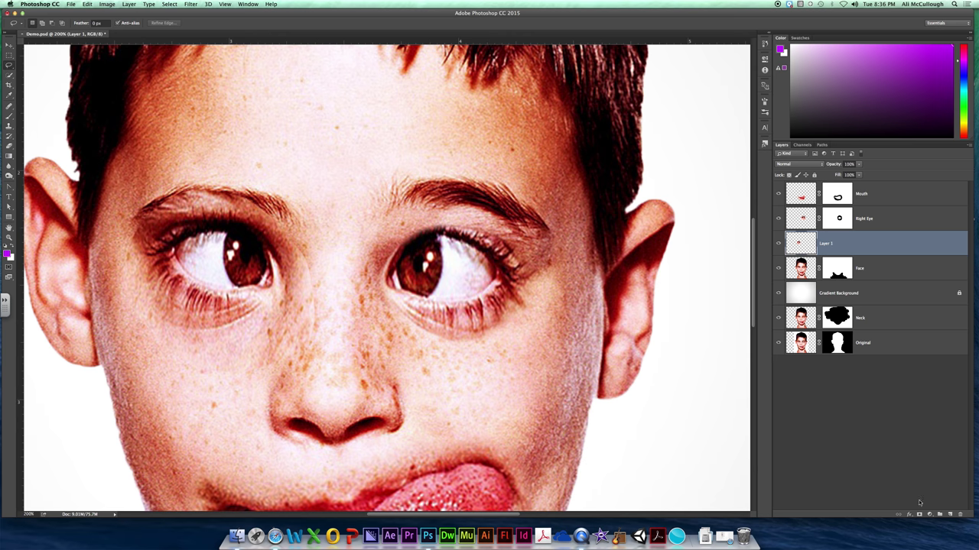
{"action": "left_click", "coordinate": [918, 515]}
{"action": "key", "text": "b"}
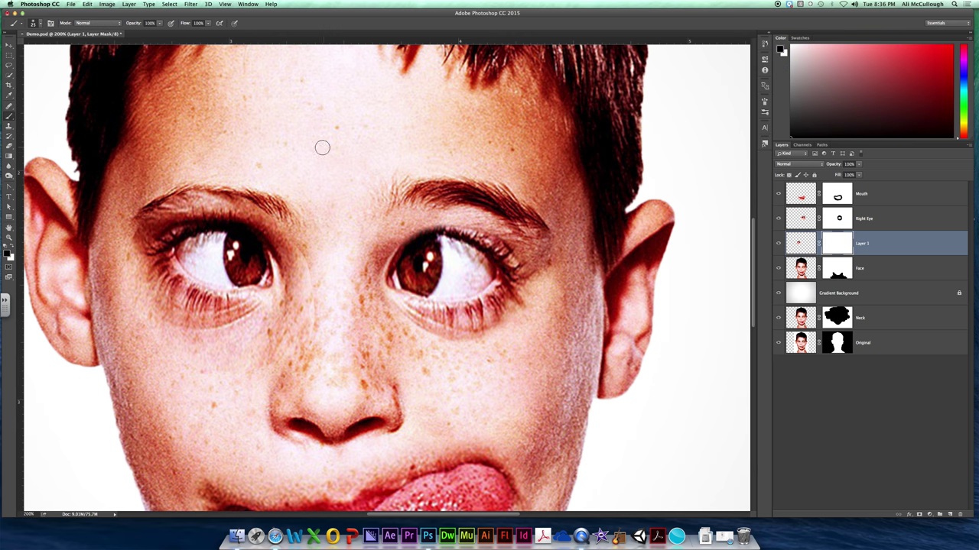
{"action": "key", "text": "bracketright"}
{"action": "key", "text": "bracketright"}
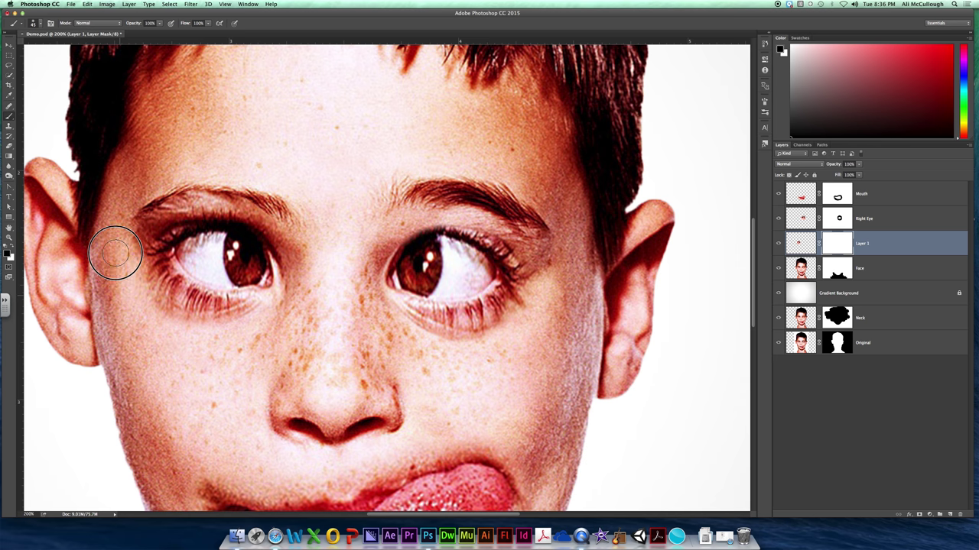
{"action": "mouse_move", "coordinate": [142, 208]}
{"action": "left_mouse_down"}
{"action": "mouse_move", "coordinate": [236, 197]}
{"action": "mouse_move", "coordinate": [200, 192]}
{"action": "mouse_move", "coordinate": [268, 217]}
{"action": "mouse_move", "coordinate": [297, 251]}
{"action": "mouse_move", "coordinate": [268, 212]}
{"action": "mouse_move", "coordinate": [304, 268]}
{"action": "mouse_move", "coordinate": [277, 225]}
{"action": "mouse_move", "coordinate": [216, 197]}
{"action": "mouse_move", "coordinate": [180, 205]}
{"action": "left_mouse_up"}
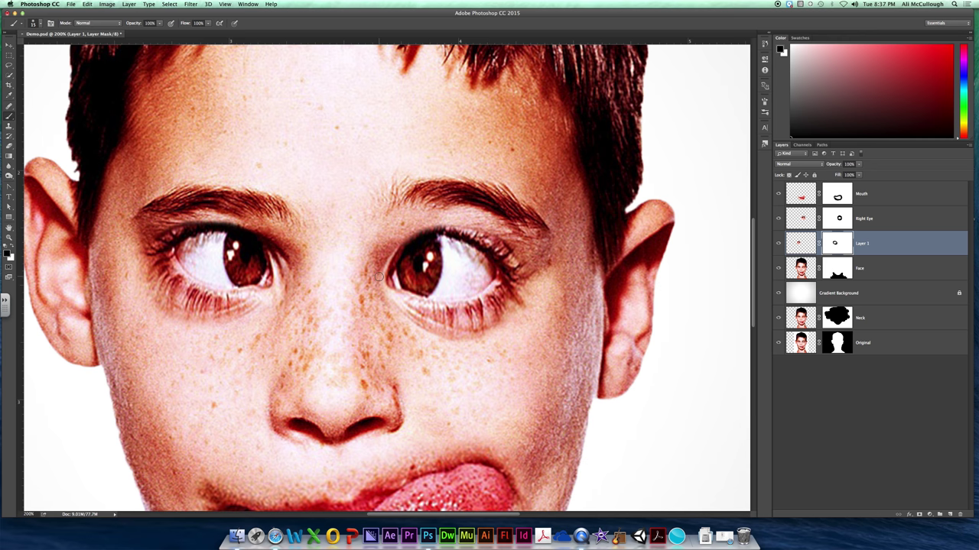
Rename Layer 1, the enlarged left eye above Face, to 'Left Eye'
{"action": "key", "text": "super+0"}
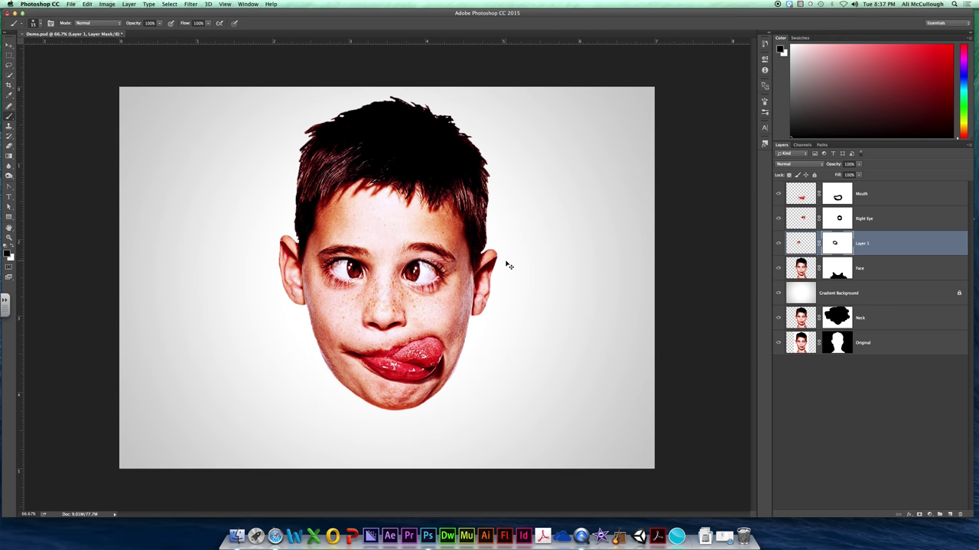
{"action": "key", "text": "super+equal"}
{"action": "key", "text": "super+equal"}
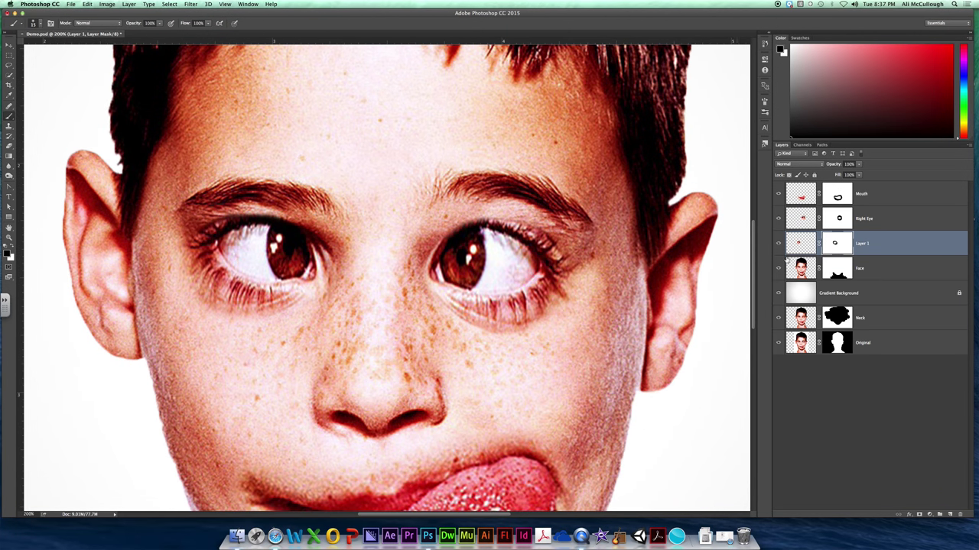
{"action": "double_click", "coordinate": [864, 245]}
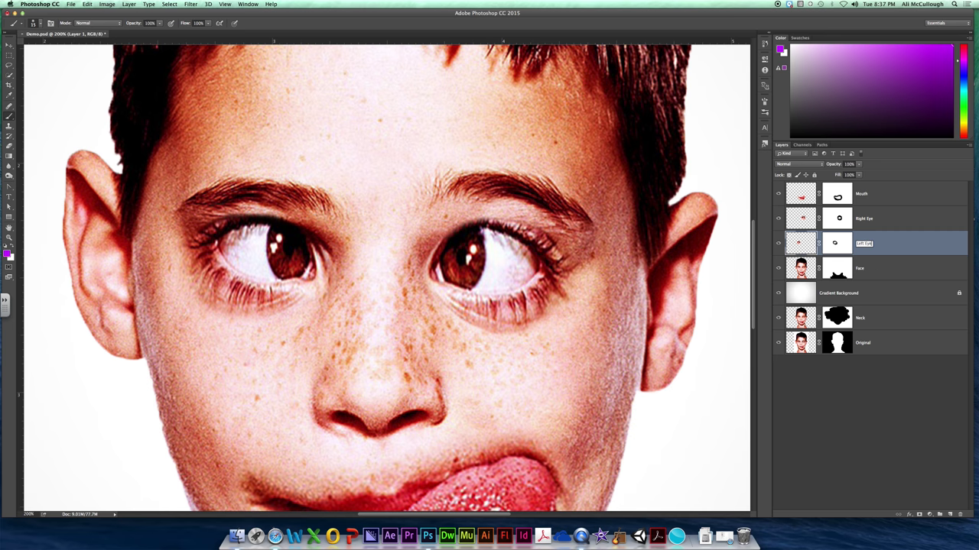
{"action": "key", "text": "Return"}
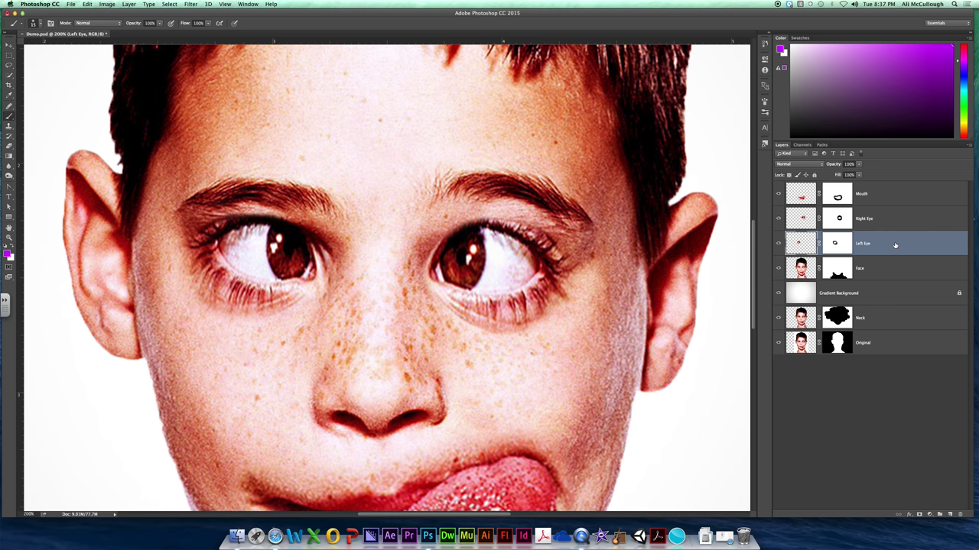